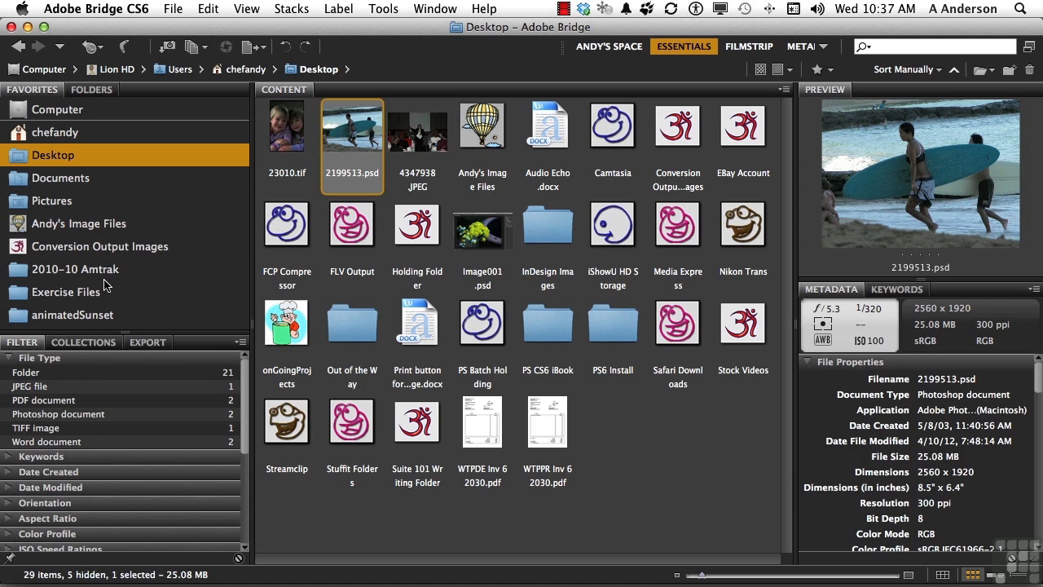
Open the 09-3--2010 Texas Eagle Day 1 folder inside 2010-10 Amtrak and collapse its Exposure Time filter category.
left_click(98, 275)
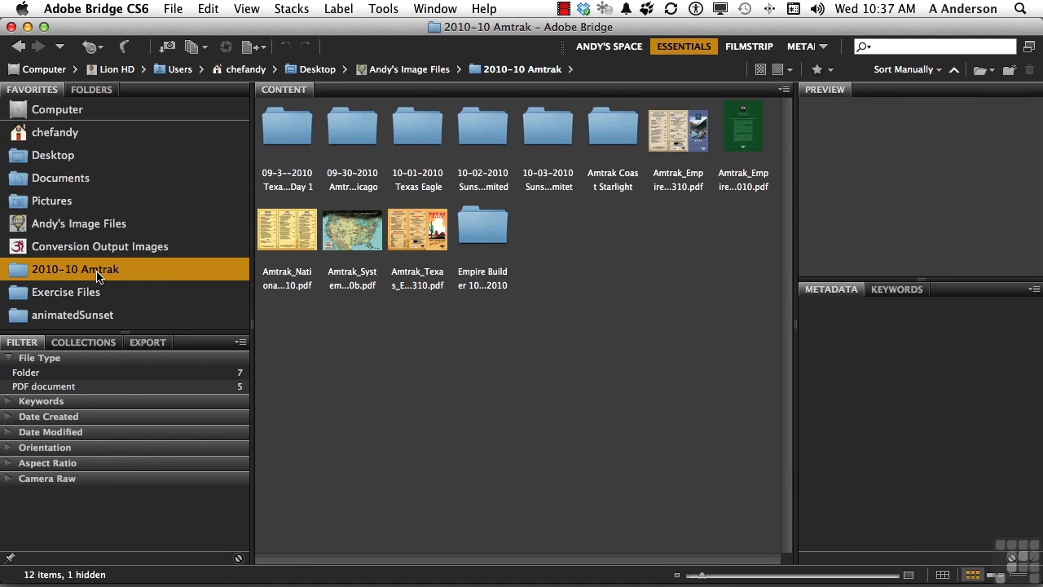
double_click(285, 132)
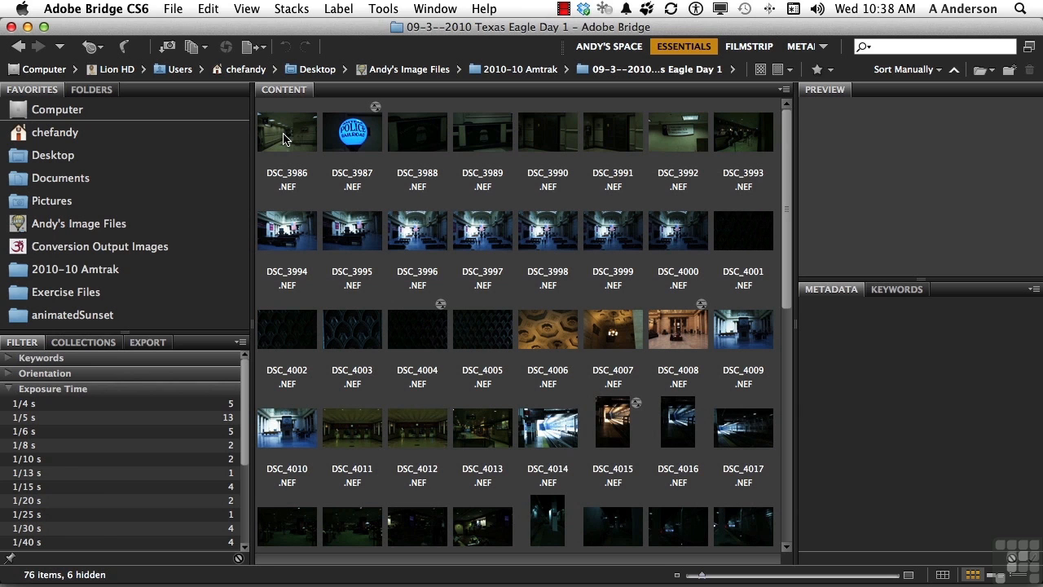
left_click(8, 389)
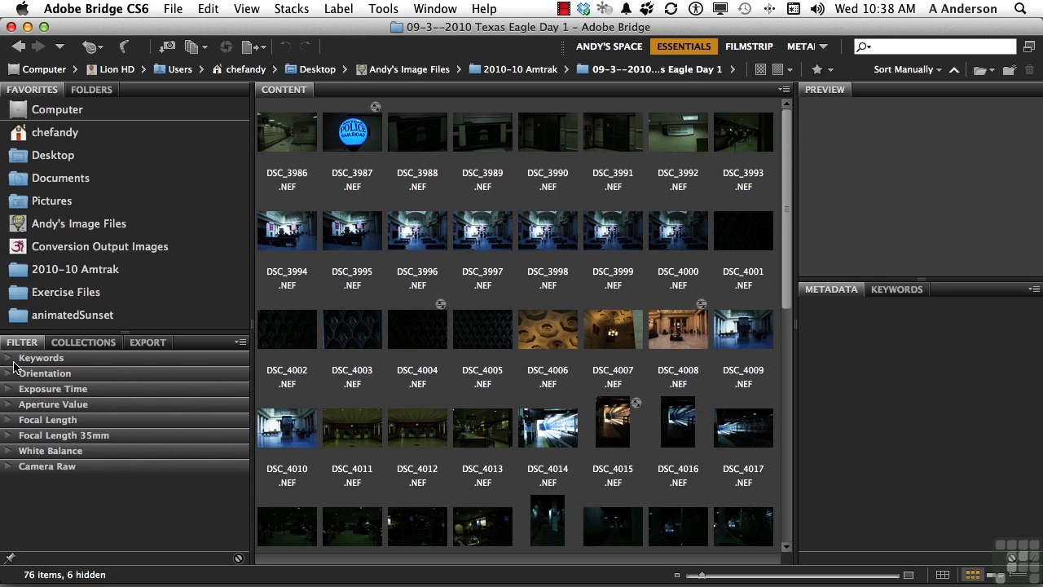
Check the Keywords filter category, and try filtering the photos by Landscape and by Portrait orientation, clearing each filter.
left_click(8, 358)
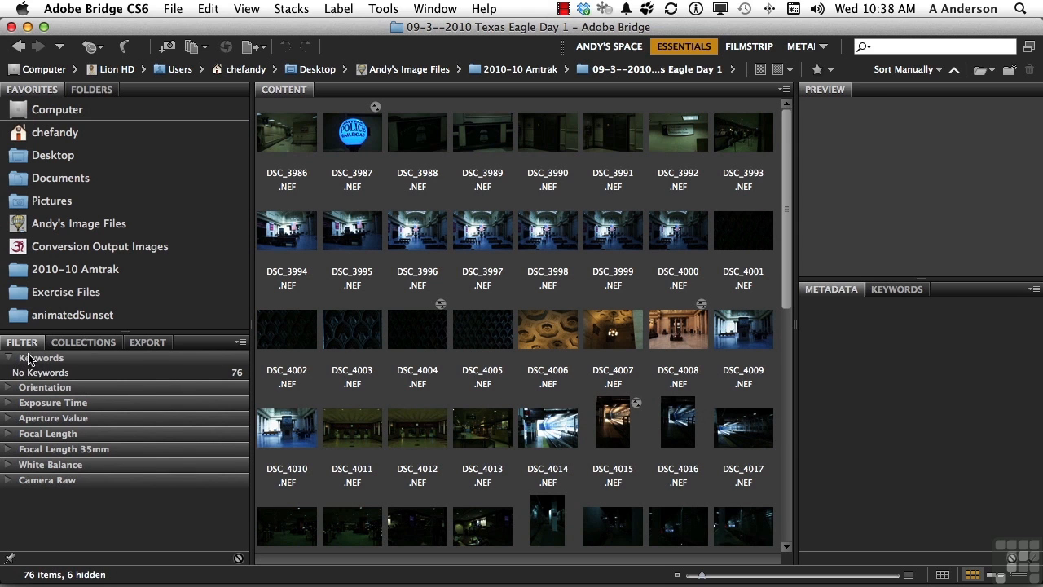
left_click(8, 358)
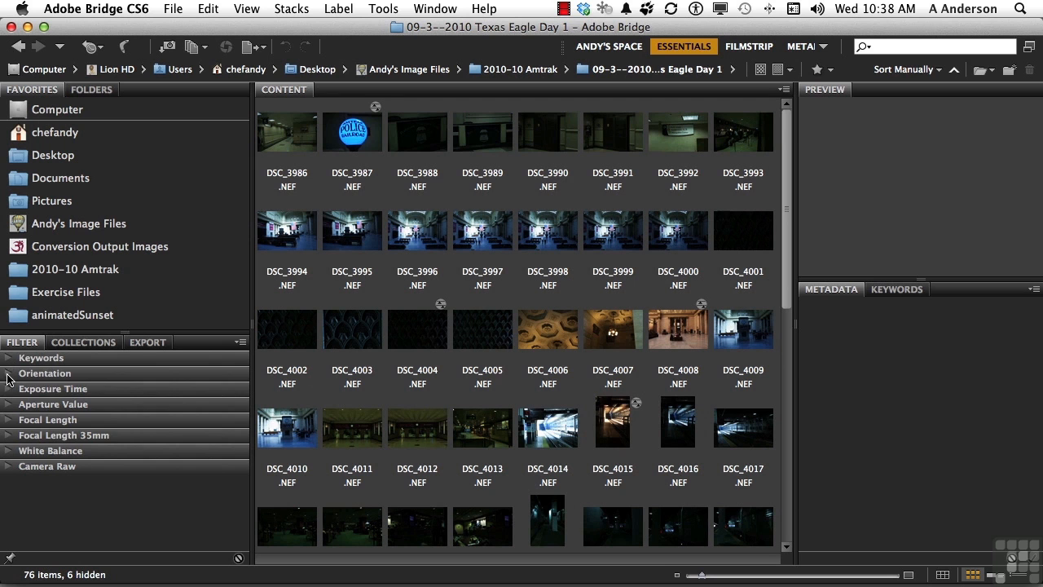
left_click(8, 374)
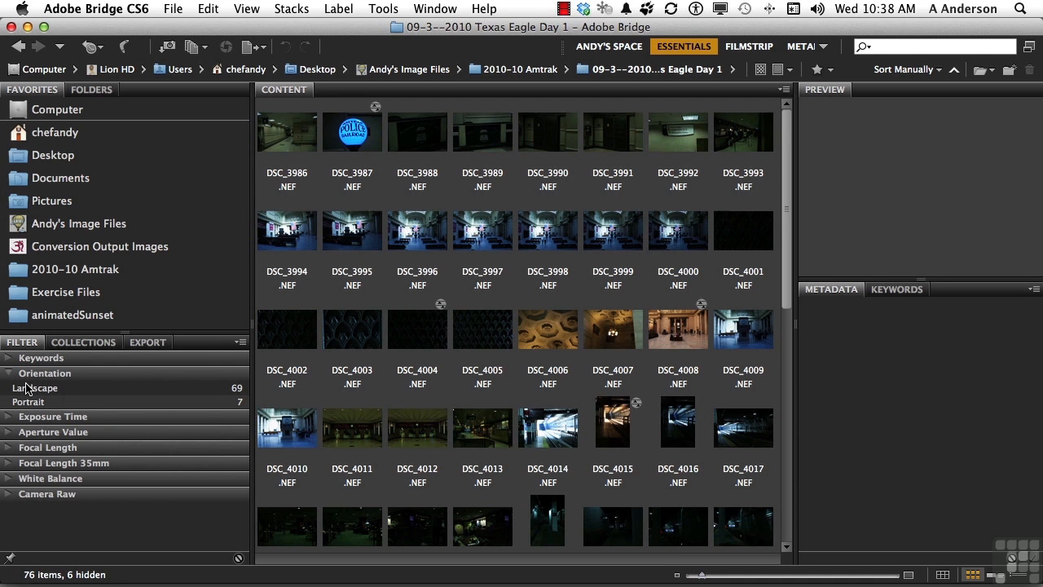
left_click(27, 388)
left_click(27, 388)
left_click(27, 402)
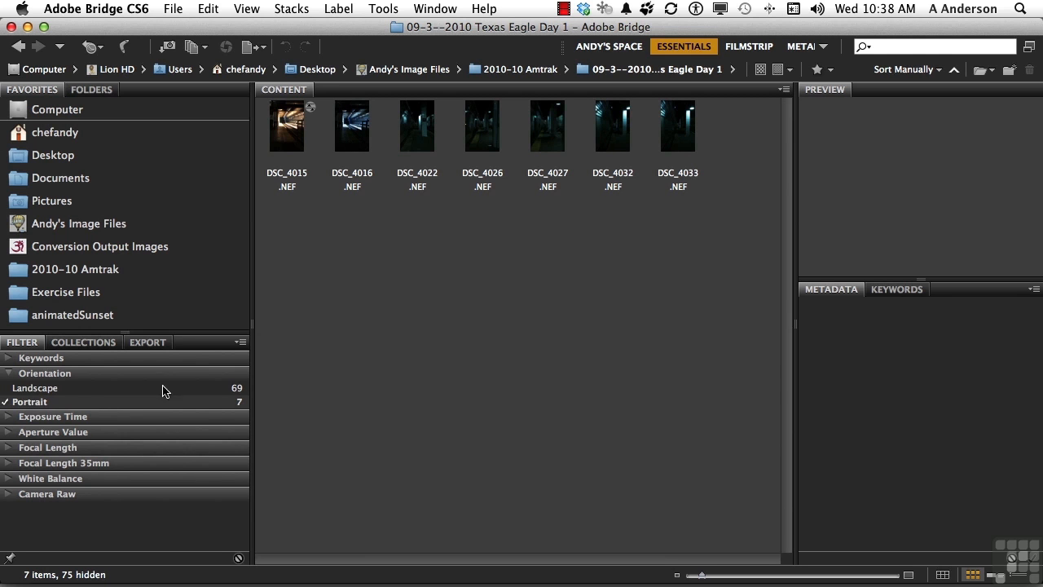
left_click(44, 407)
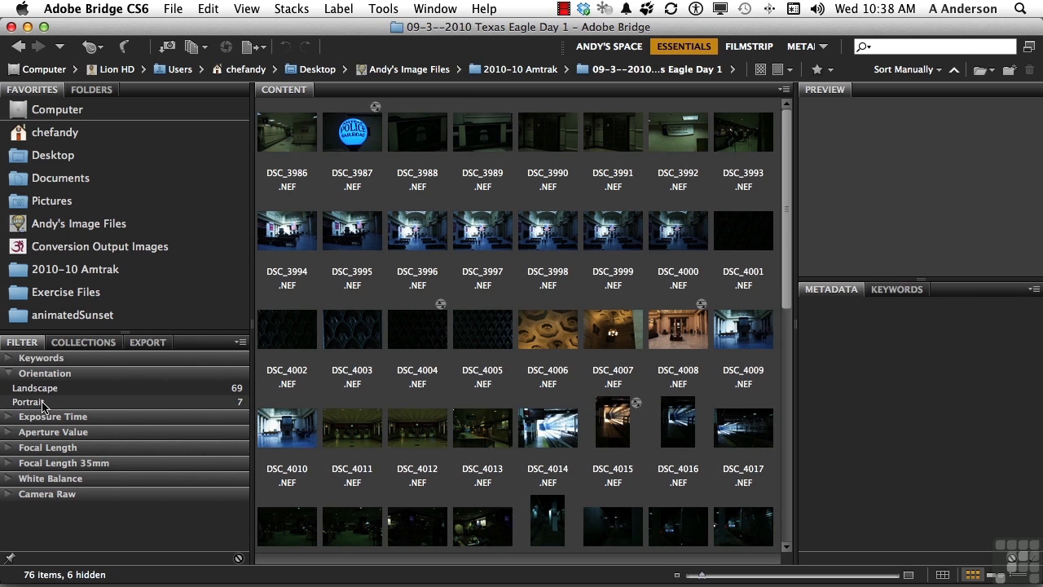
left_click(7, 375)
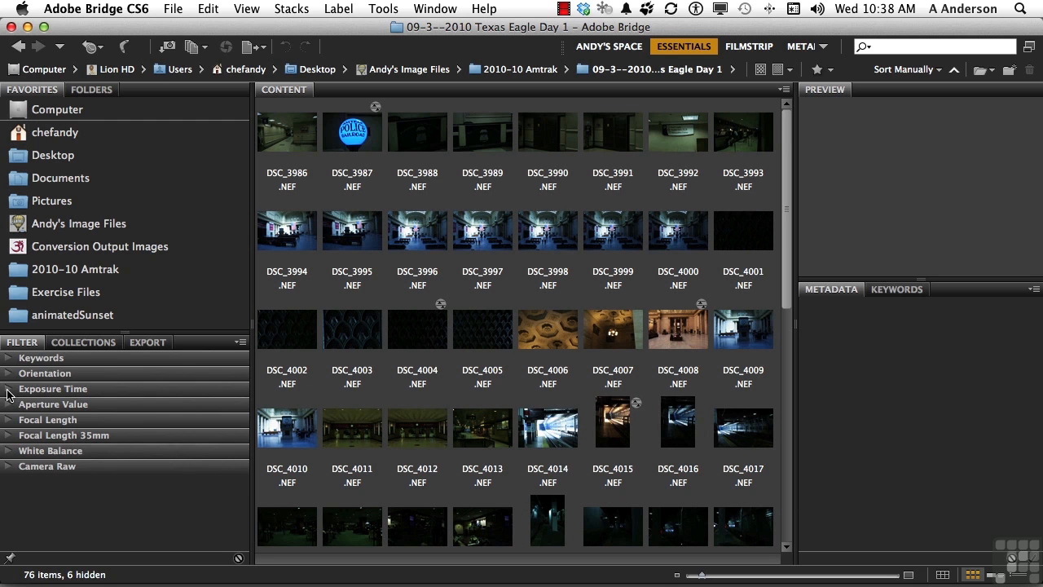
Show only the photos with an exposure time of 1/4 s, and clear that filter.
left_click(7, 389)
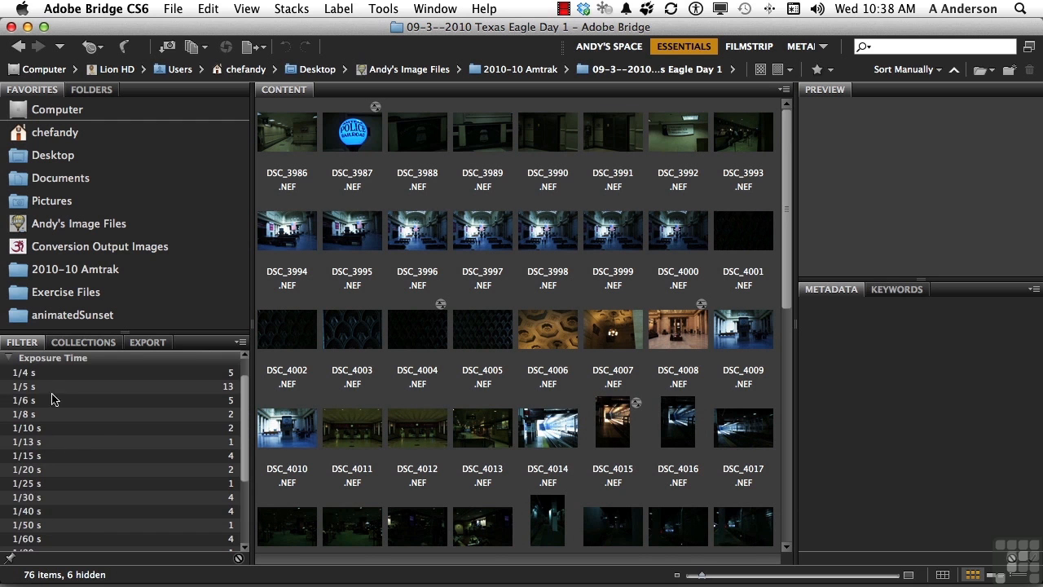
left_click(45, 380)
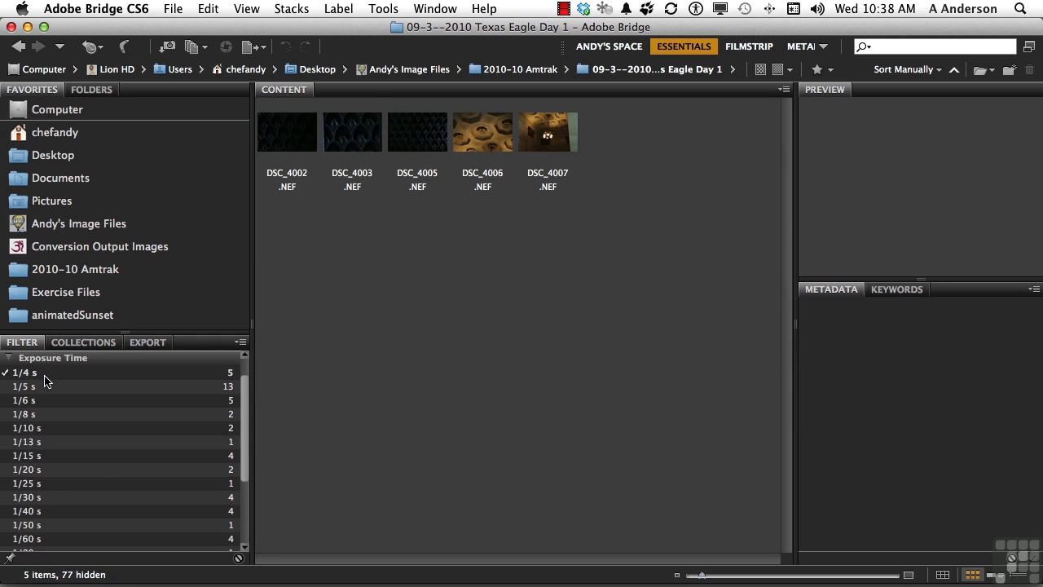
left_click(45, 381)
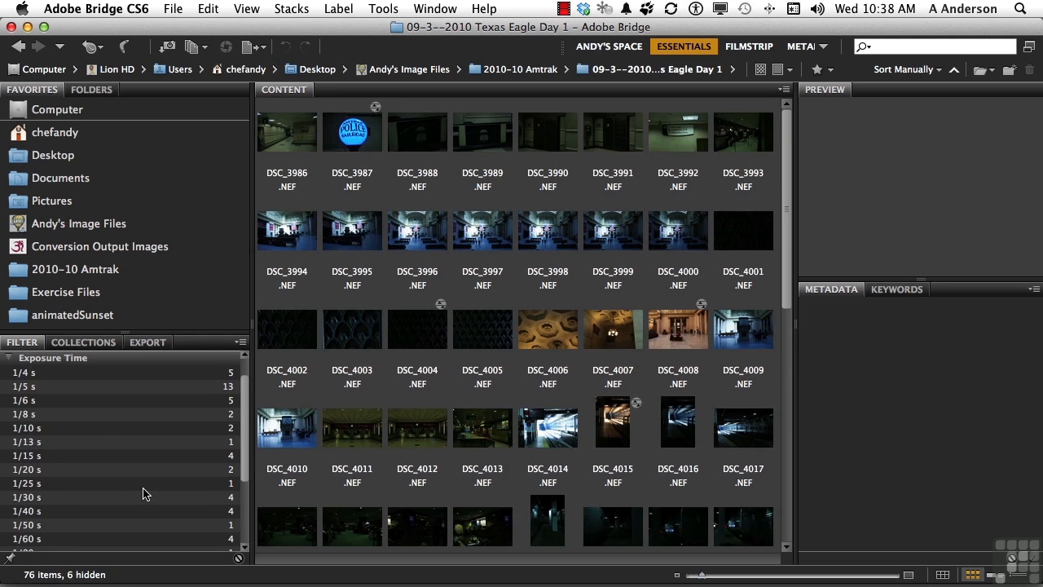
Filter the photos to an exposure time of 1/160 s and collapse the Exposure Time category.
scroll(139, 488, "down", 3)
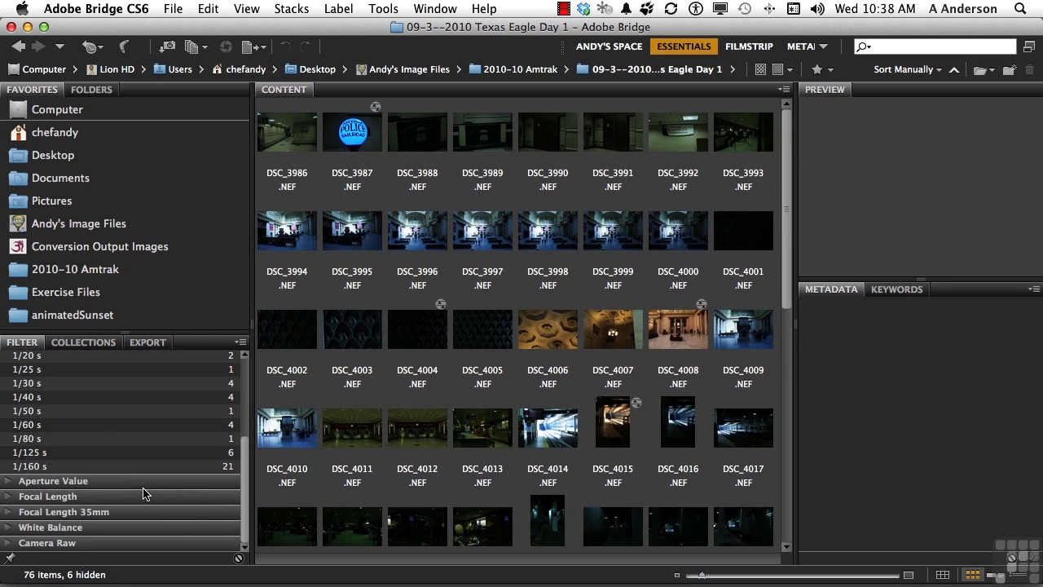
left_click(64, 466)
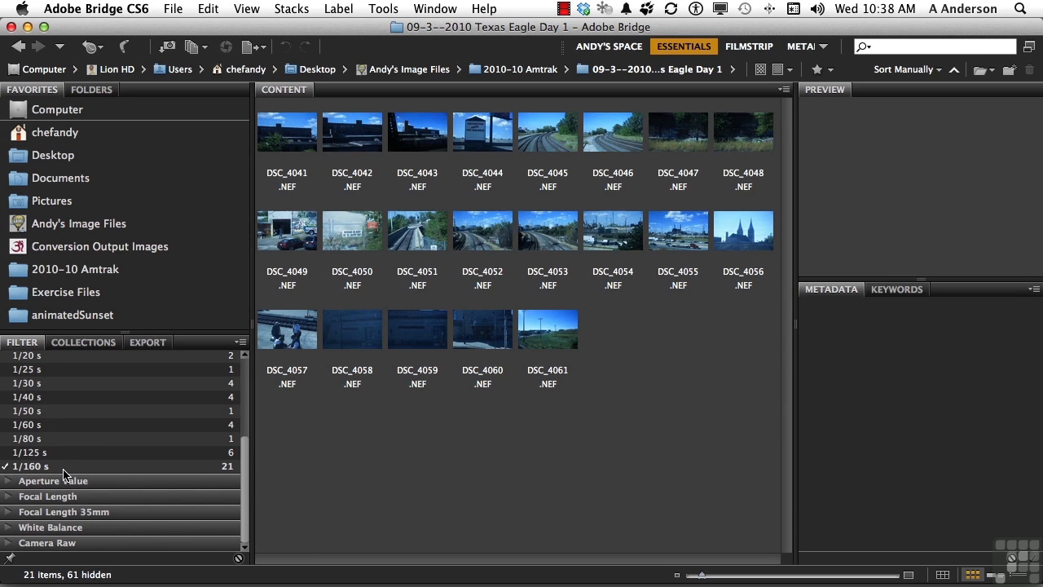
scroll(65, 468, "up", 5)
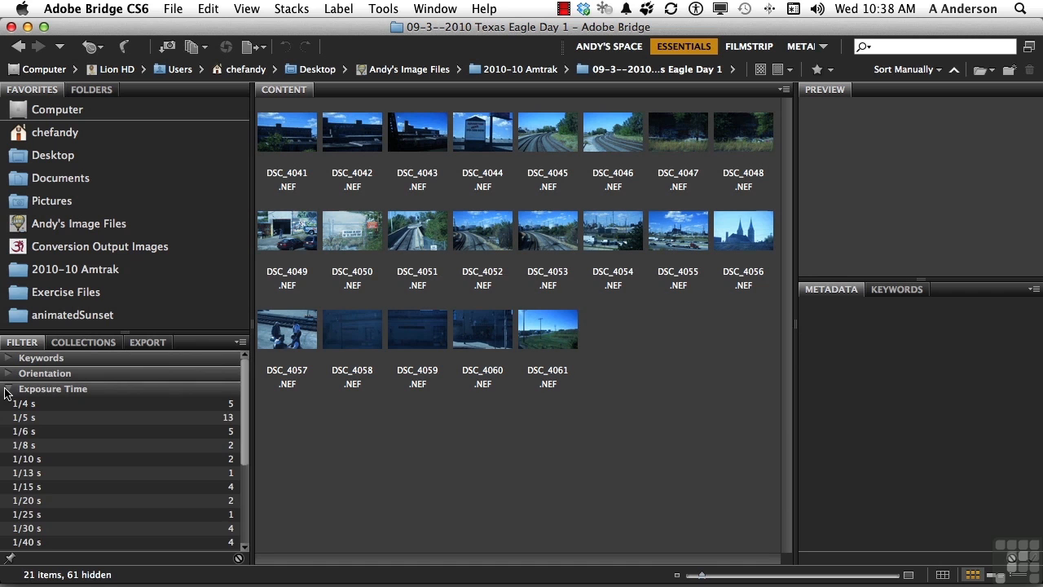
left_click(7, 390)
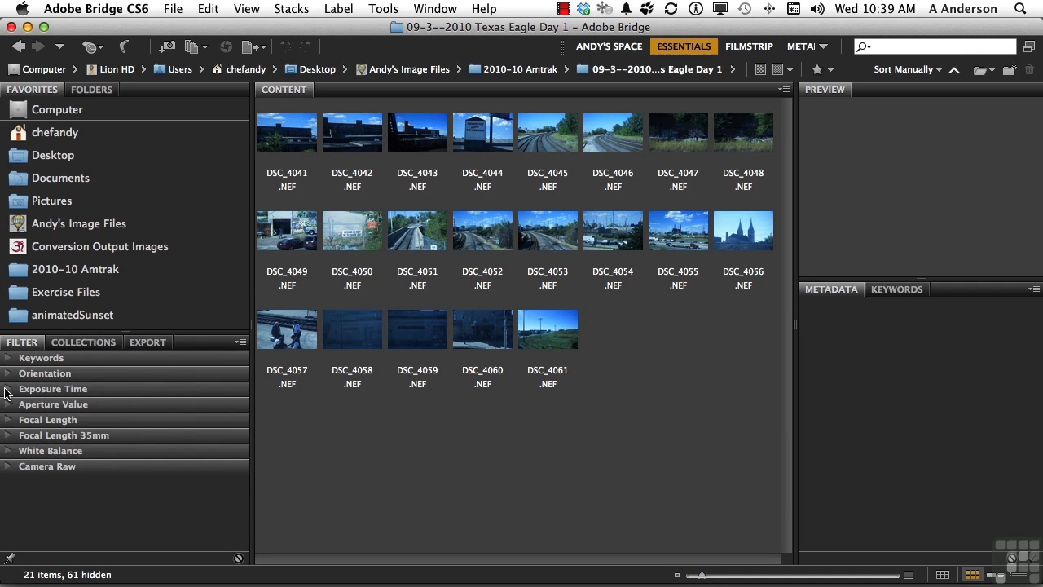
Clear the 1/160 s exposure filter so all photos are listed, leaving the Exposure Time category collapsed.
left_click(6, 390)
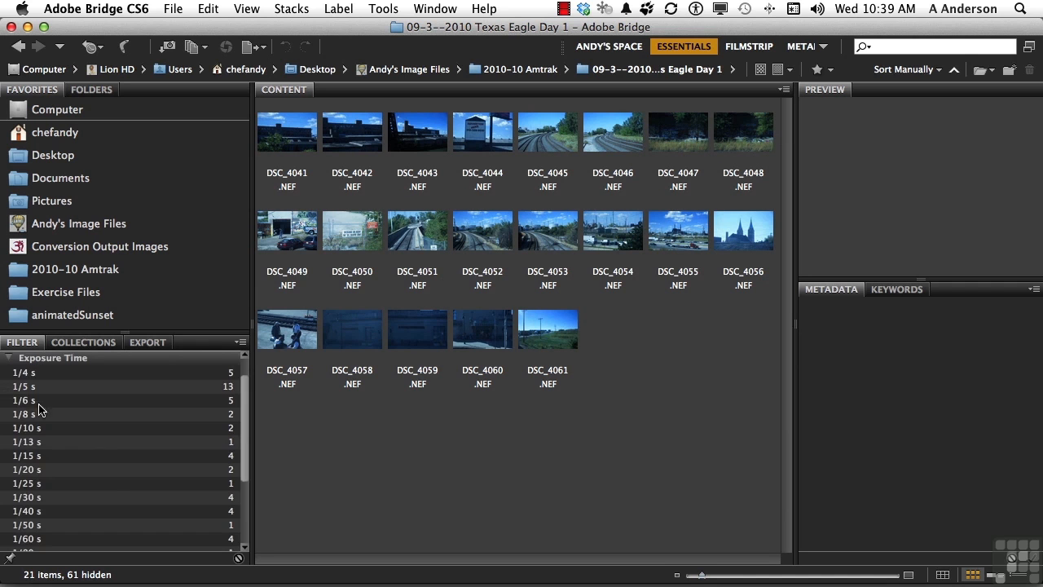
scroll(112, 482, "down", 3)
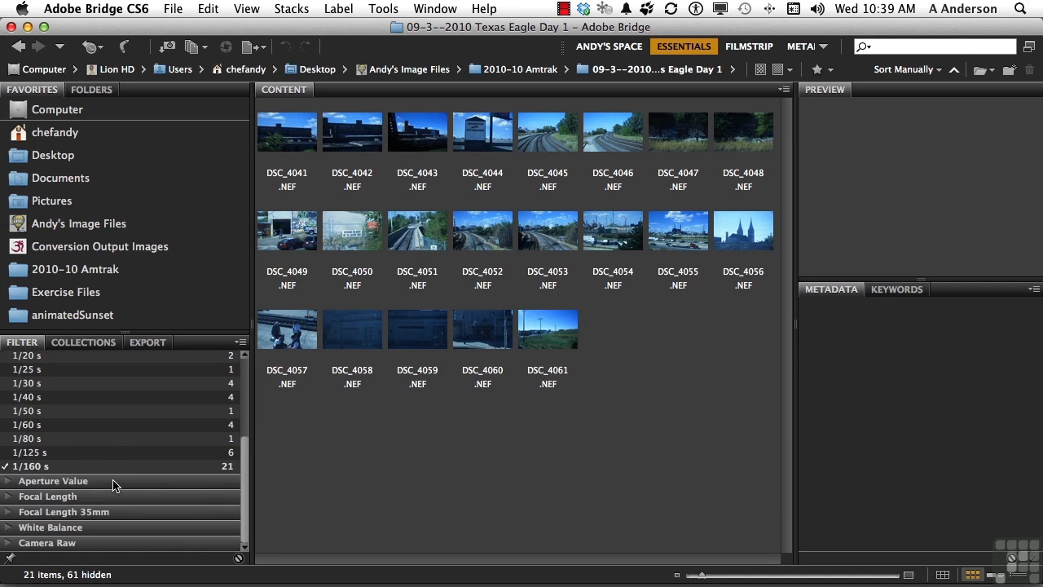
left_click(32, 468)
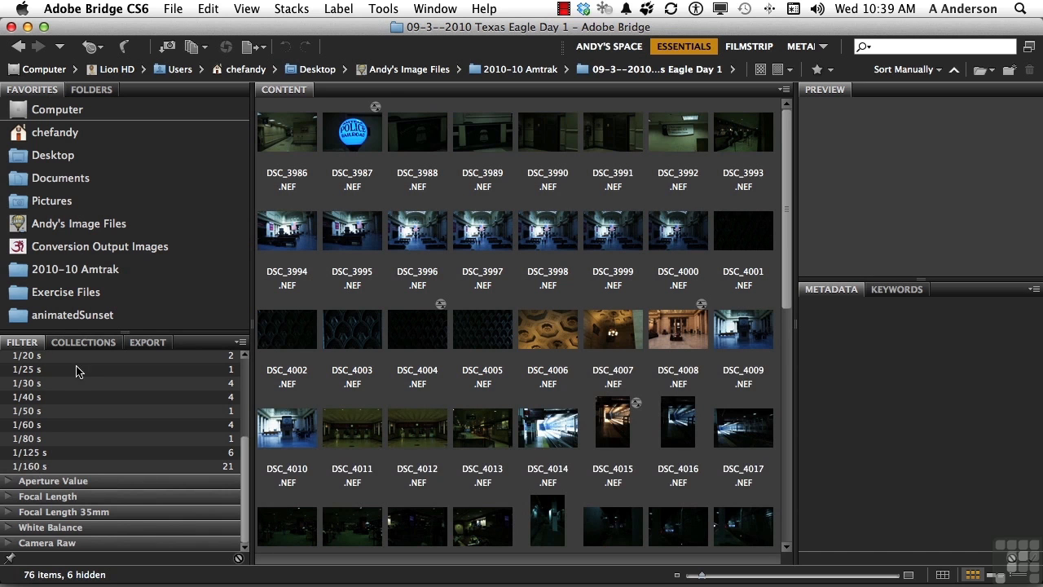
scroll(75, 366, "up", 3)
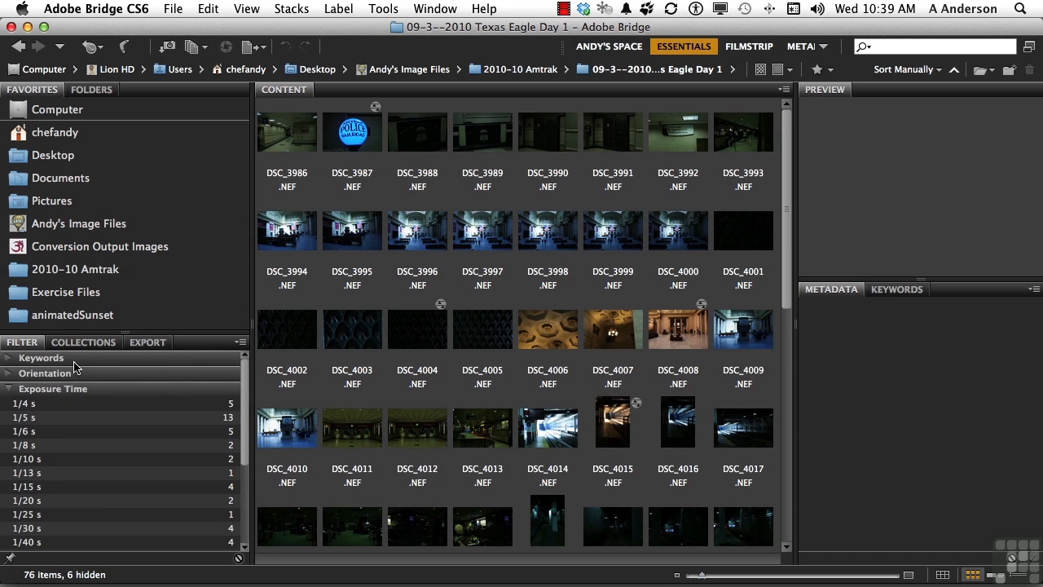
left_click(8, 390)
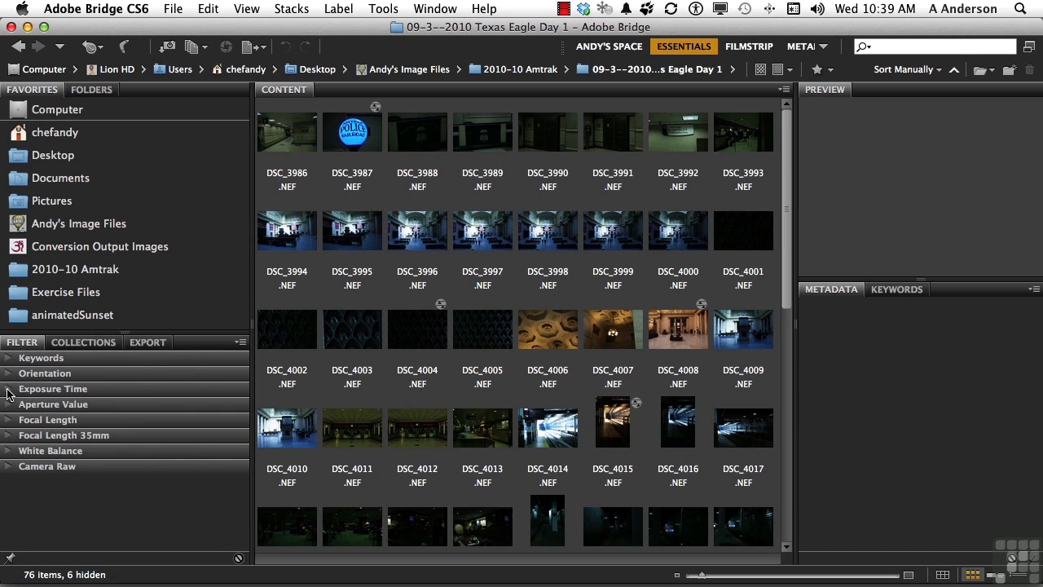
Create a new top-level keyword named Train Travel.
left_click(914, 294)
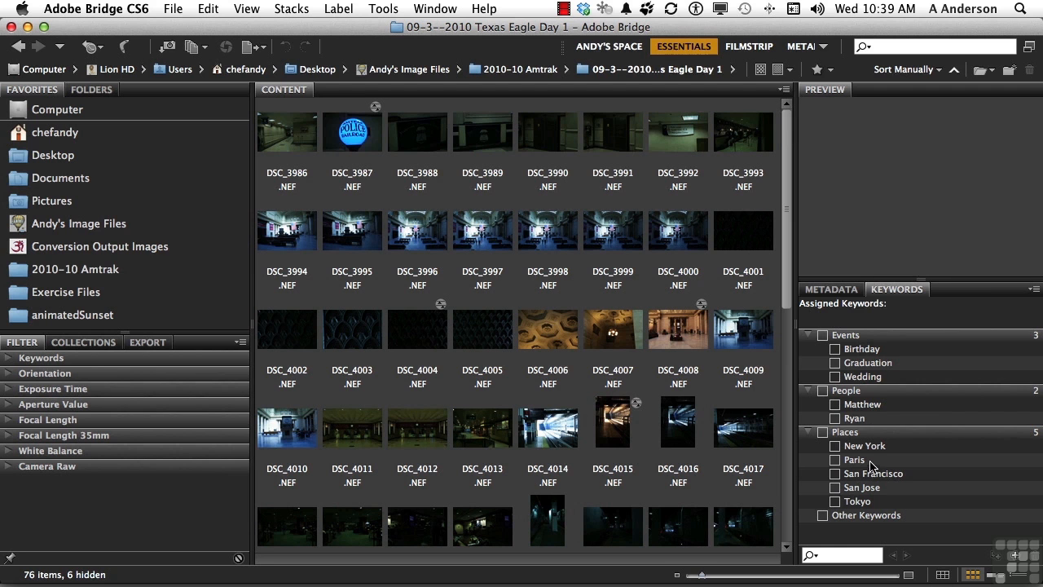
left_click(1014, 557)
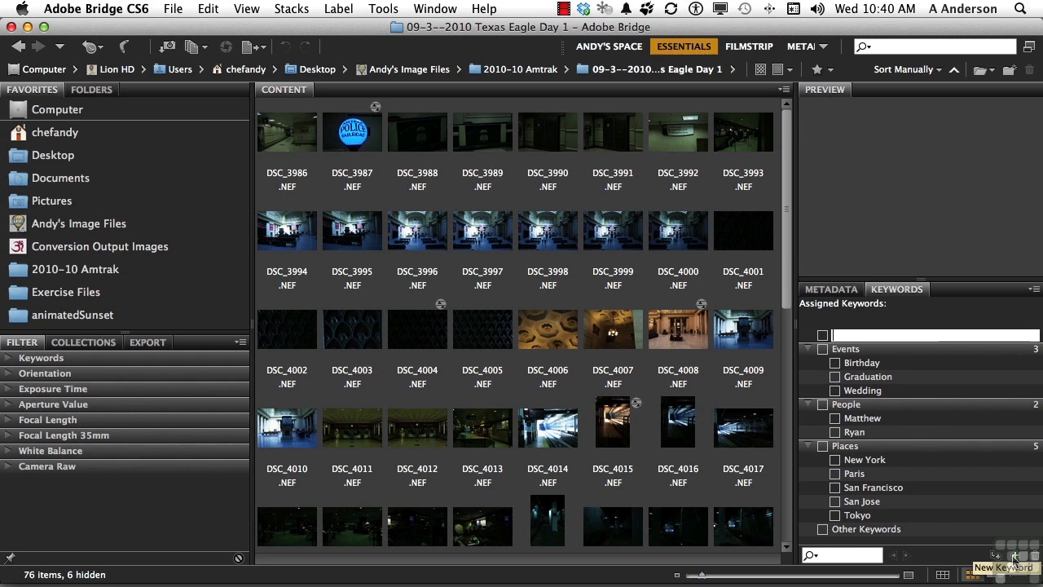
type("Tr")
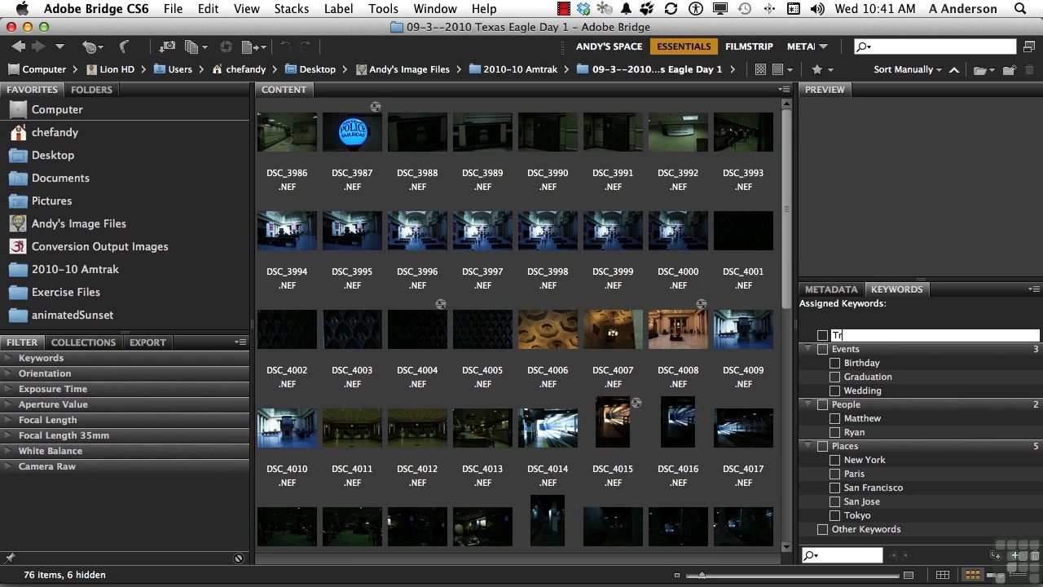
type("ain Travel")
Add a sub keyword named Amtrak under the Train Travel keyword.
left_click(993, 556)
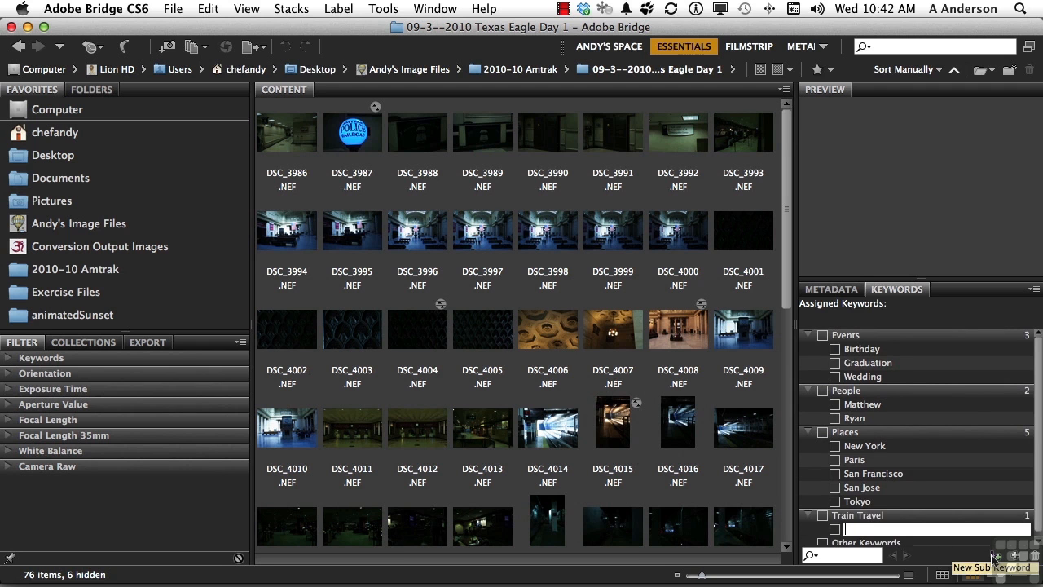
type("Amtrak")
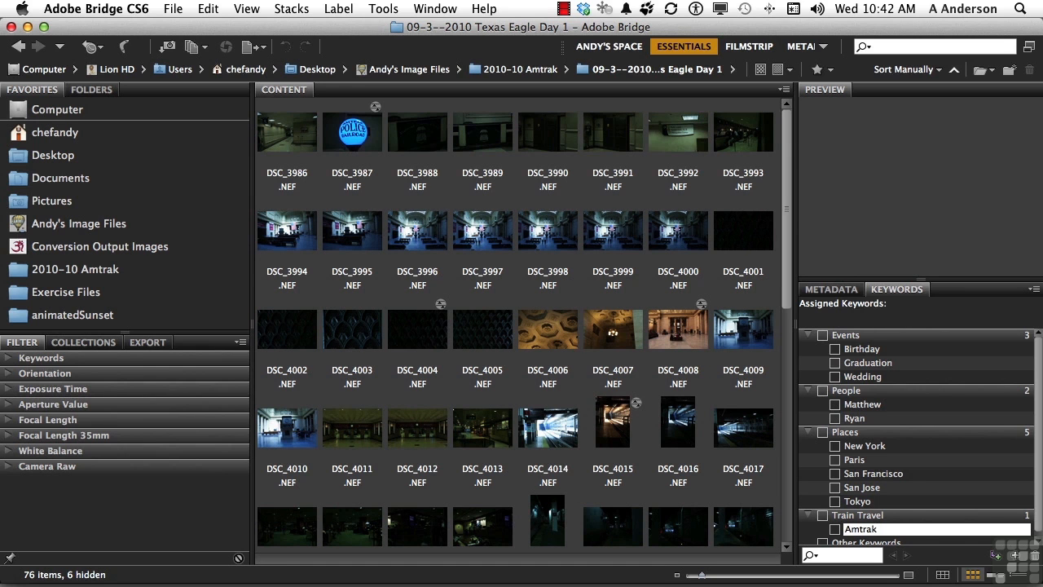
key("Return")
Add a second sub keyword named Chicago under the Train Travel keyword.
left_click(863, 514)
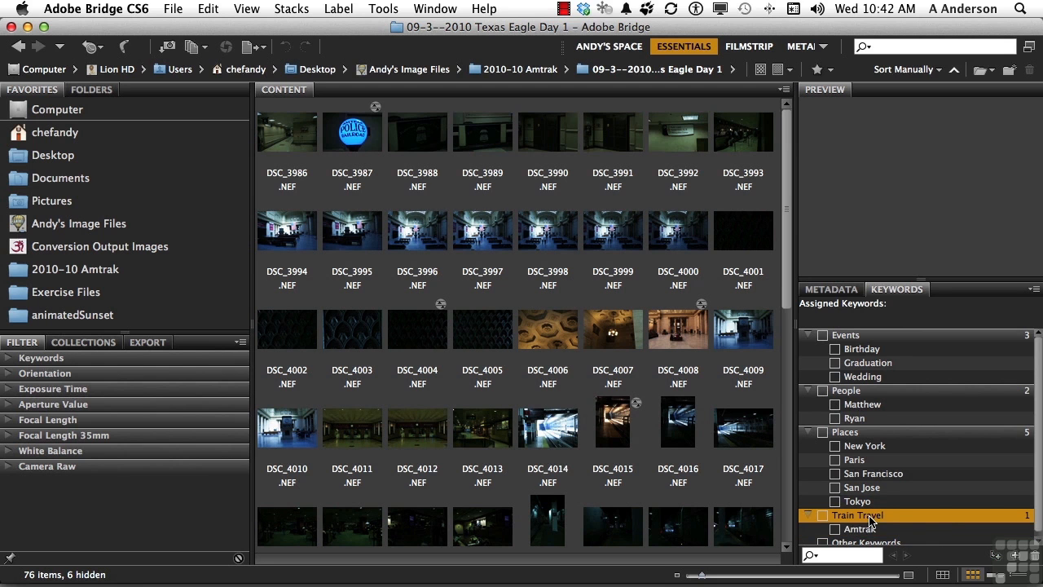
left_click(995, 556)
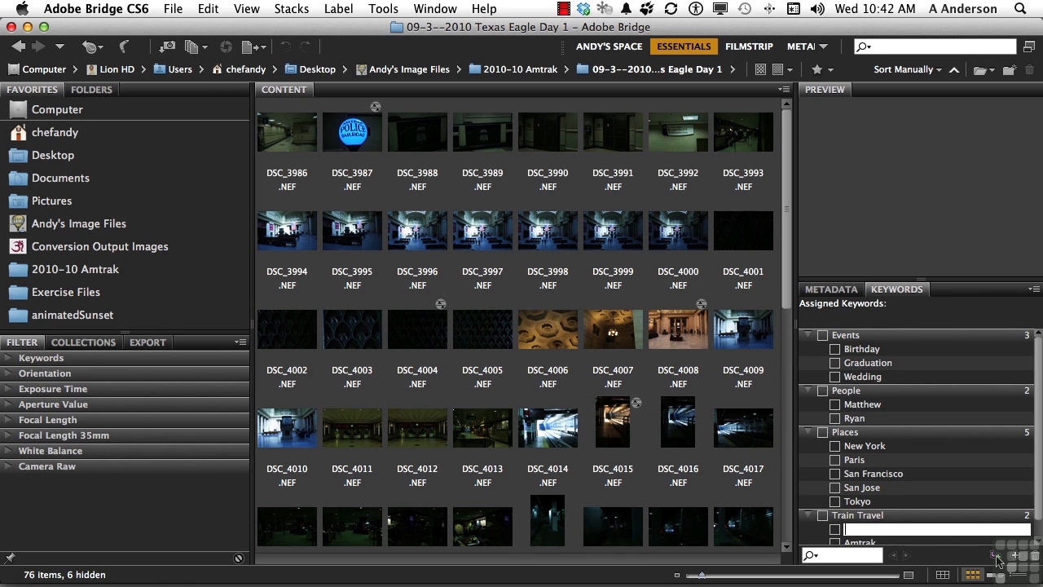
type("Chicago")
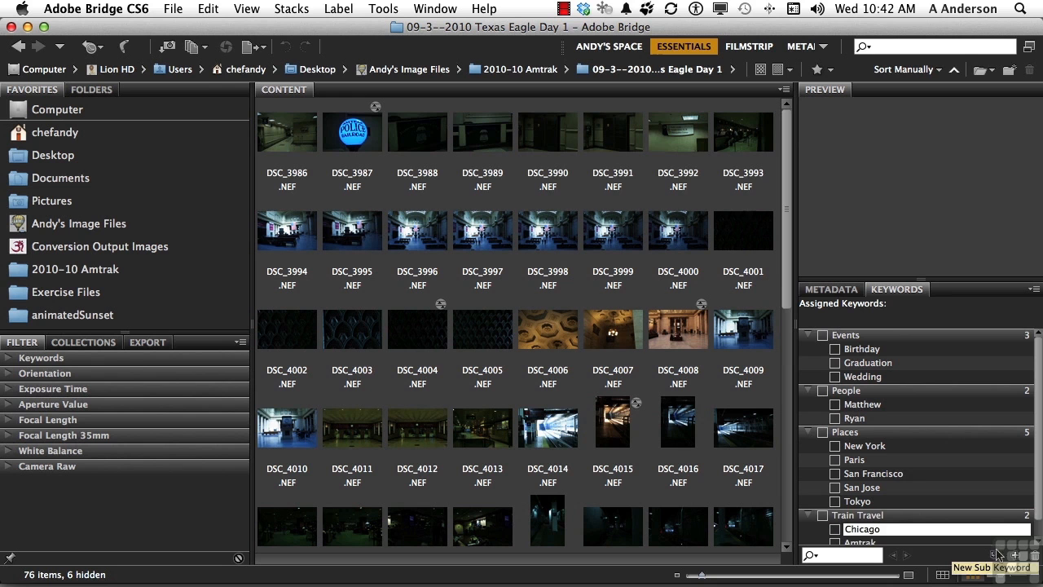
key("Return")
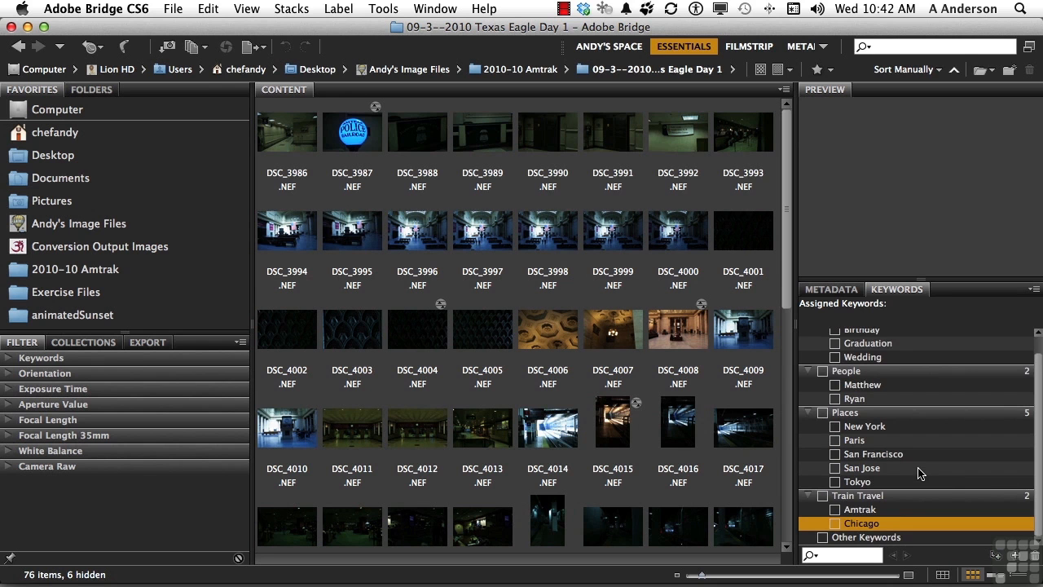
Select all photos in the folder and assign them the Amtrak keyword.
scroll(458, 336, "down", 10)
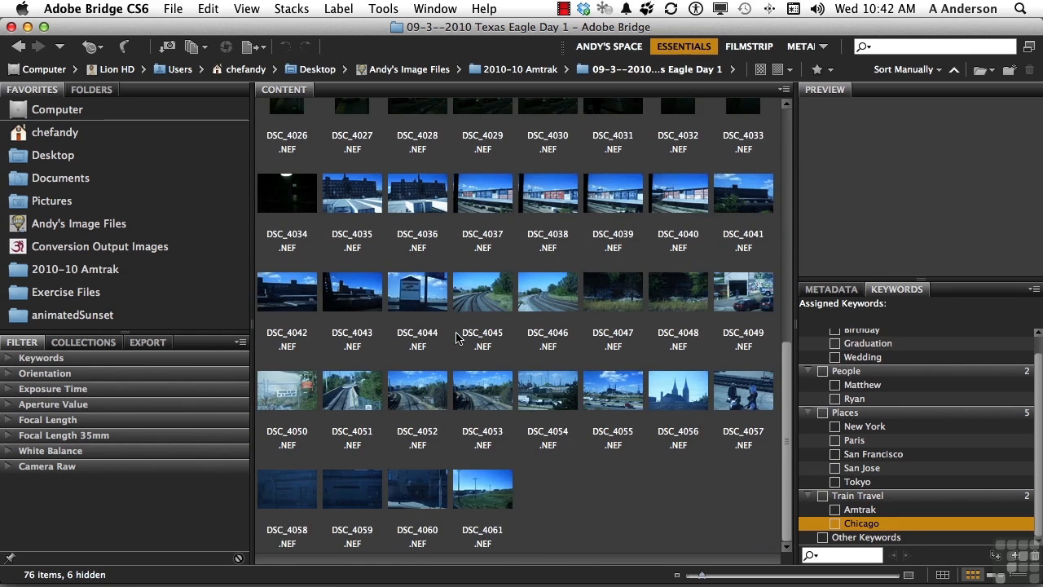
scroll(458, 336, "up", 10)
key("ctrl+a")
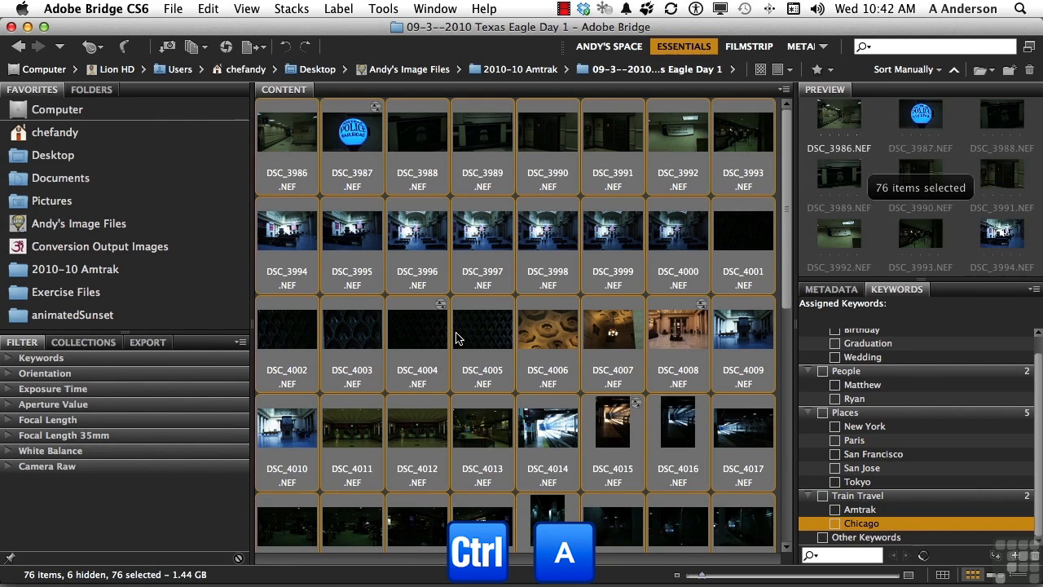
left_click(834, 511)
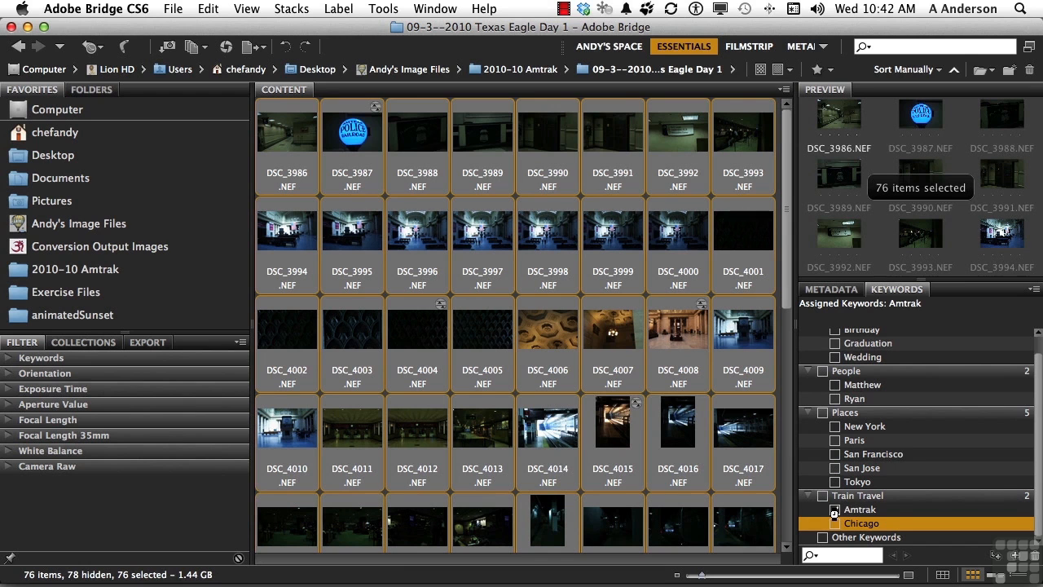
Select the photos from DSC_3986.NEF through DSC_4046.NEF and assign them the Chicago keyword.
left_click(748, 482)
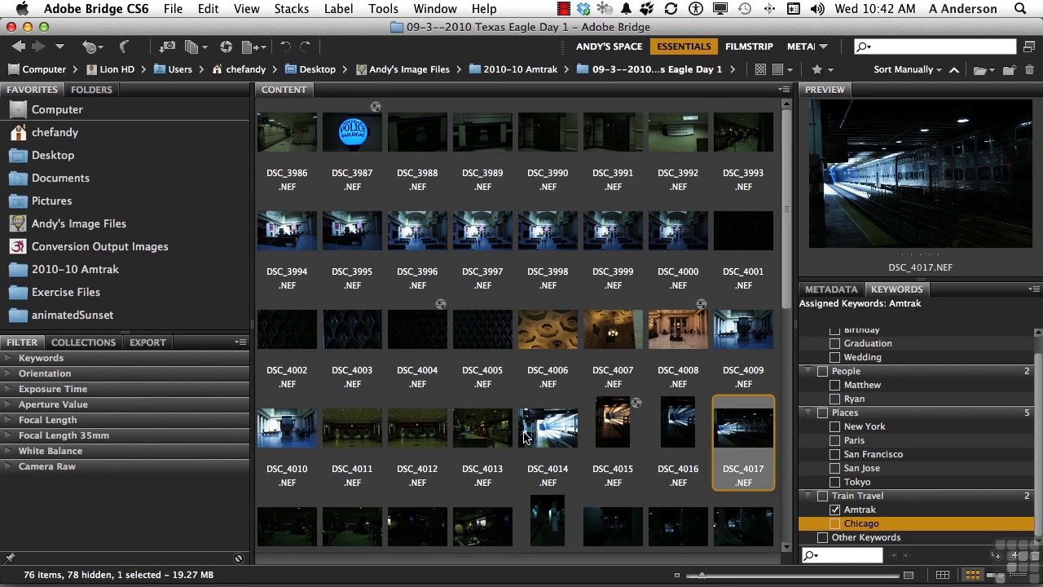
scroll(524, 437, "down", 3)
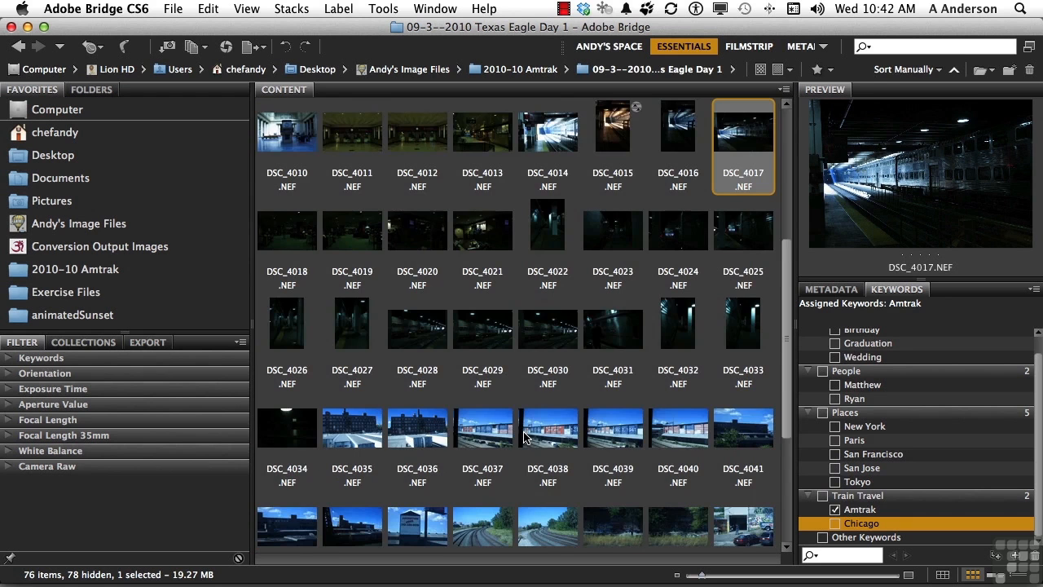
scroll(524, 438, "down", 1)
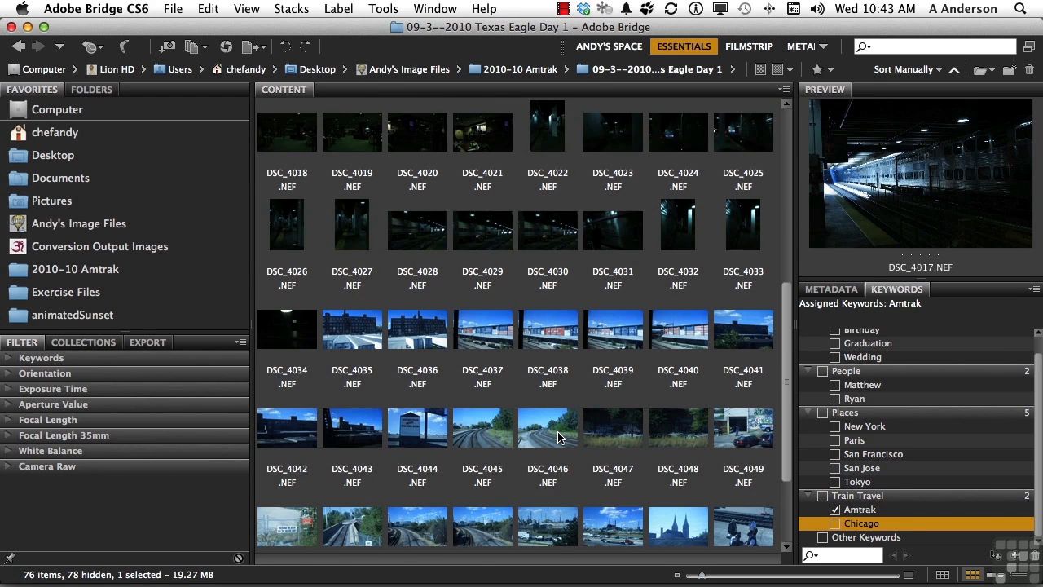
left_click(558, 438)
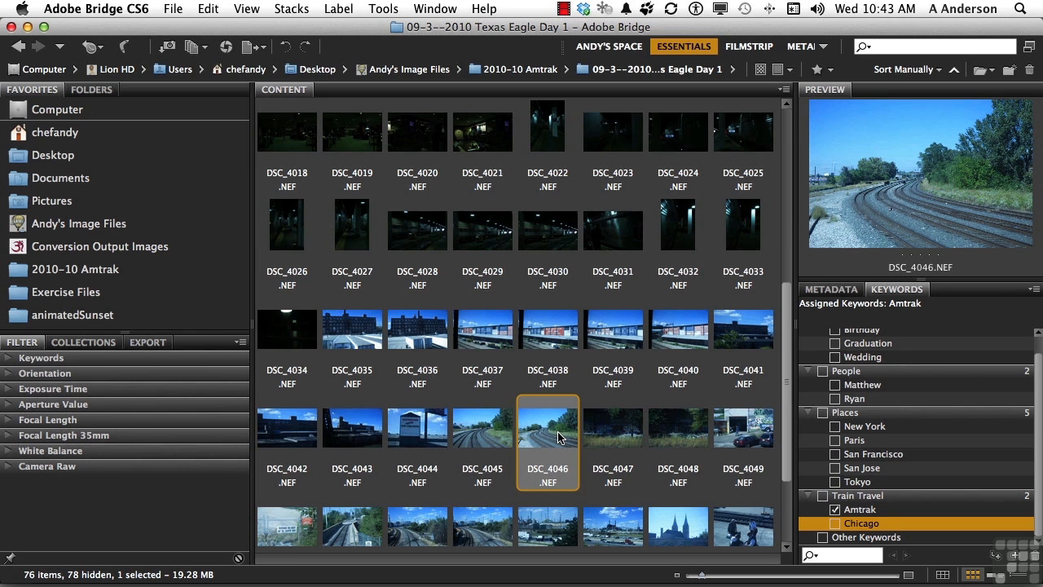
scroll(558, 438, "up", 4)
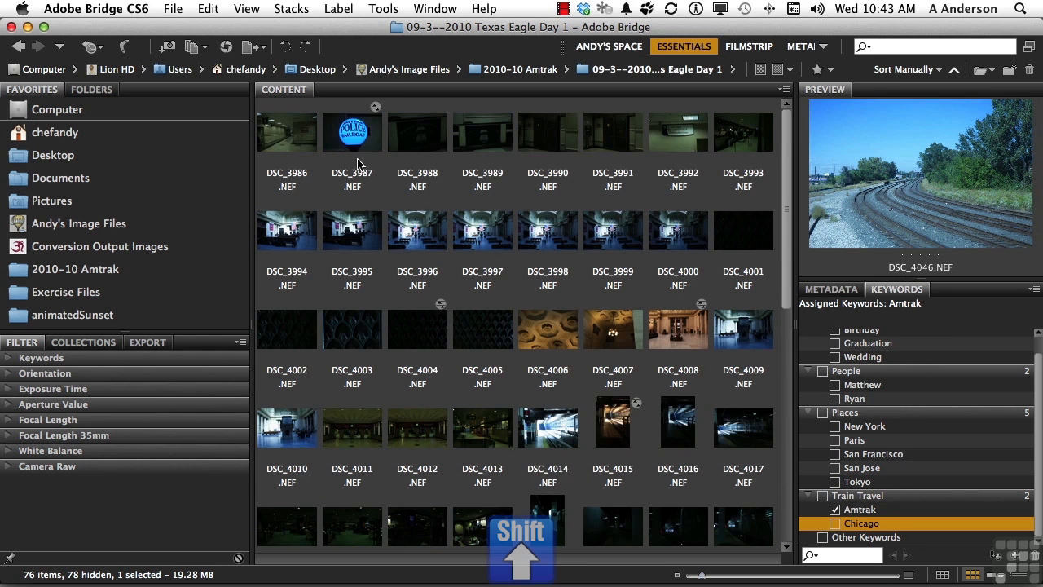
left_click(286, 139, "shift")
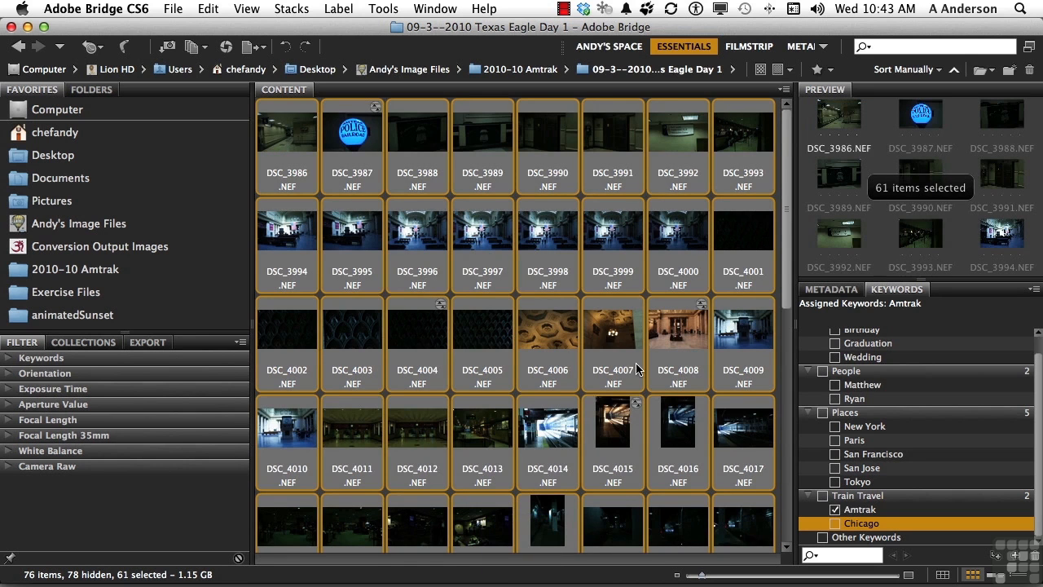
left_click(834, 524)
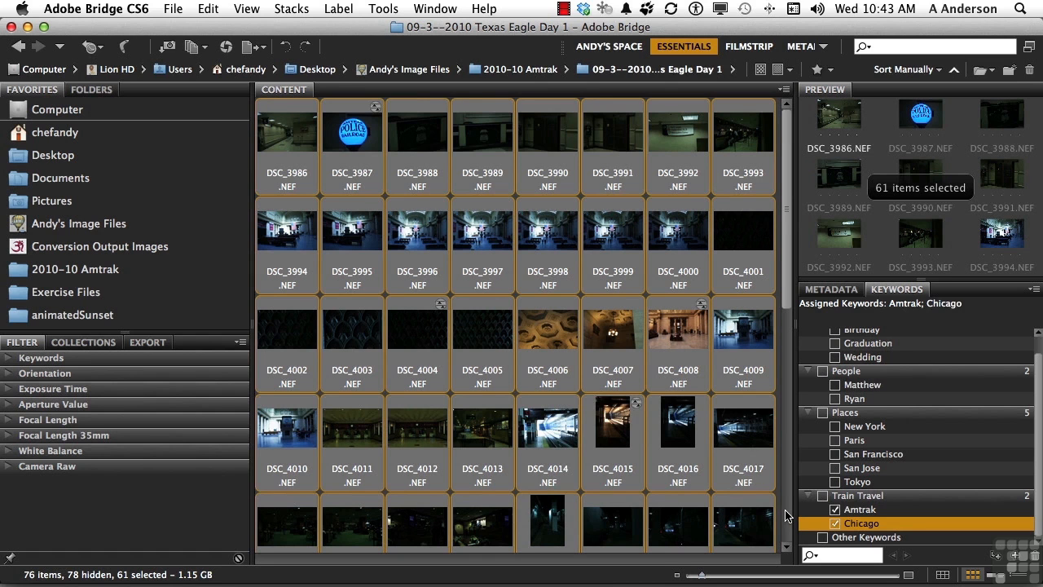
Reopen the 09-3--2010 Texas Eagle Day 1 folder from the 2010-10 Amtrak favorite.
left_click(54, 274)
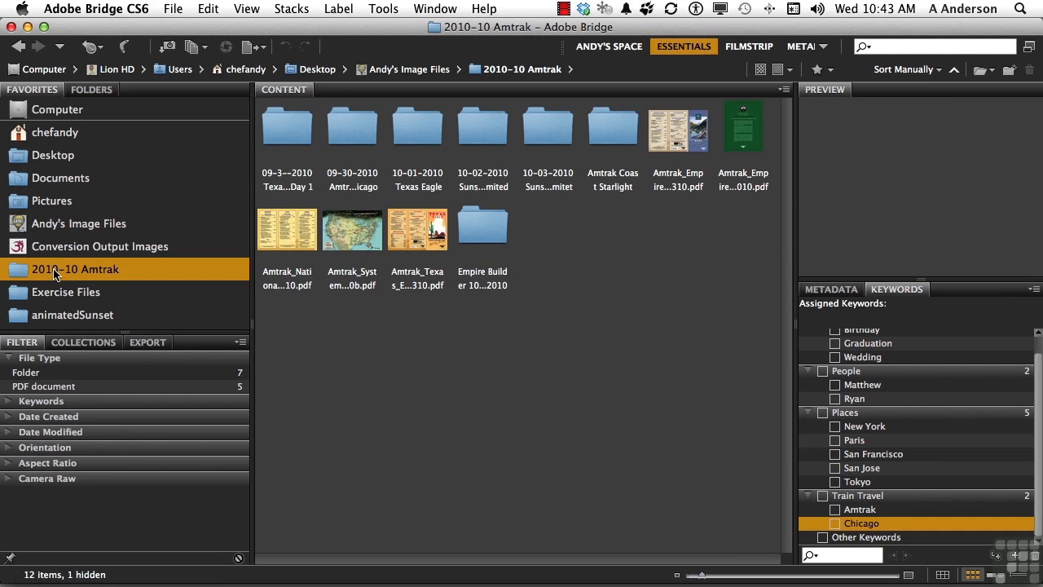
double_click(274, 135)
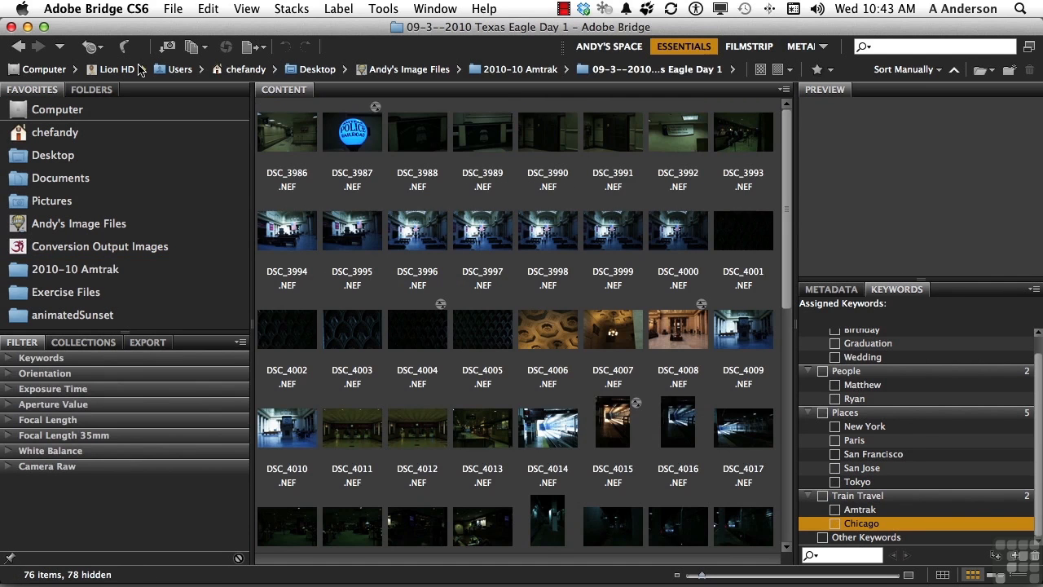
Go to the Desktop folder, start a Find search and set its source to Andy's Image Files.
left_click(65, 160)
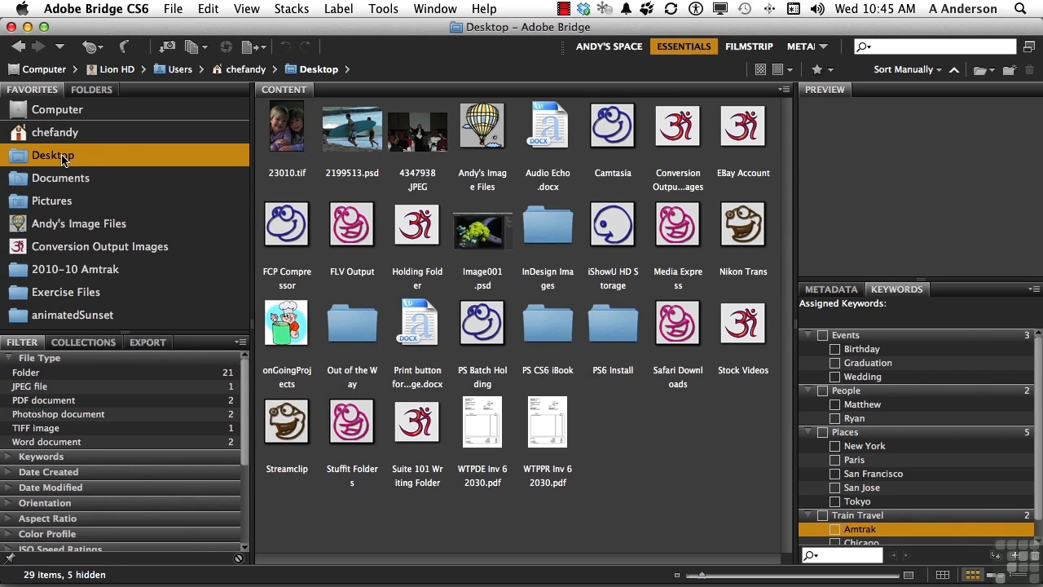
left_click(206, 10)
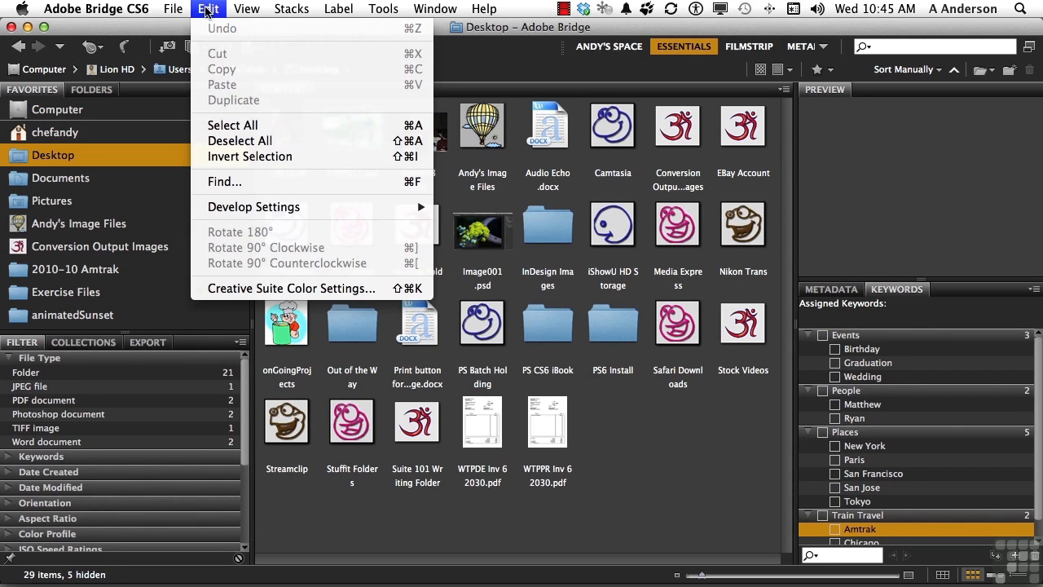
left_click(235, 182)
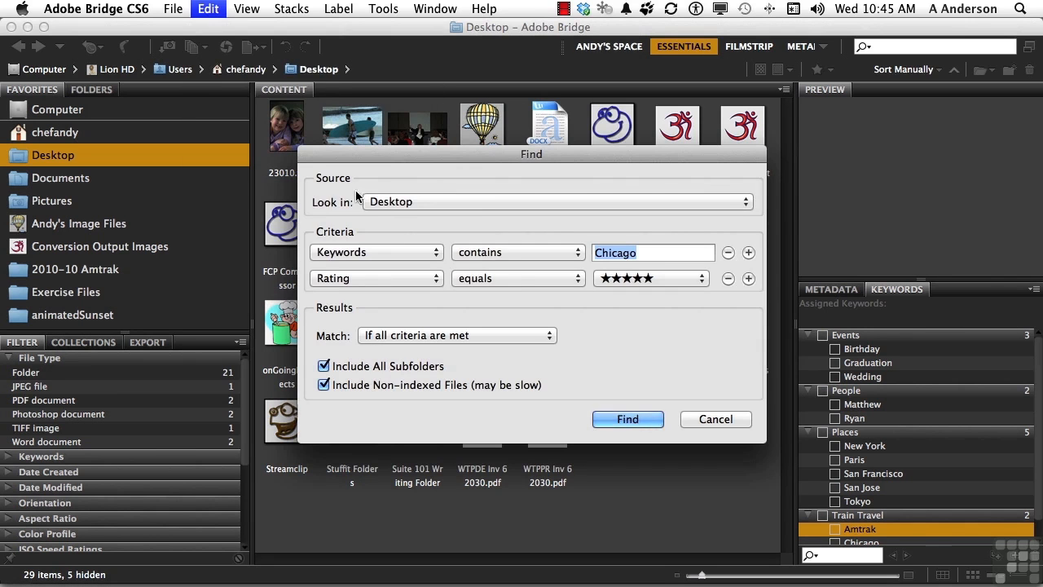
left_click(401, 202)
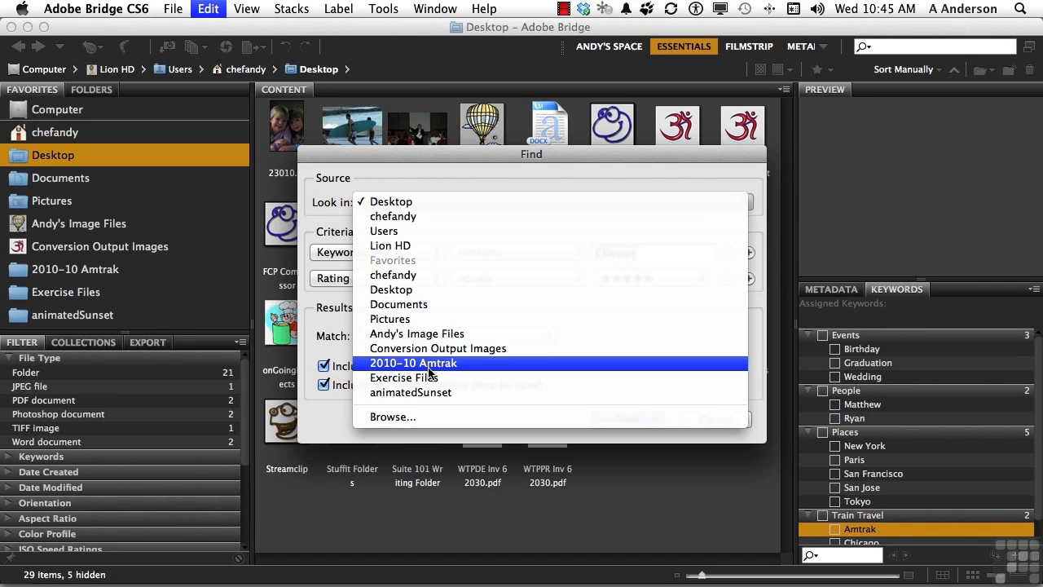
left_click(418, 335)
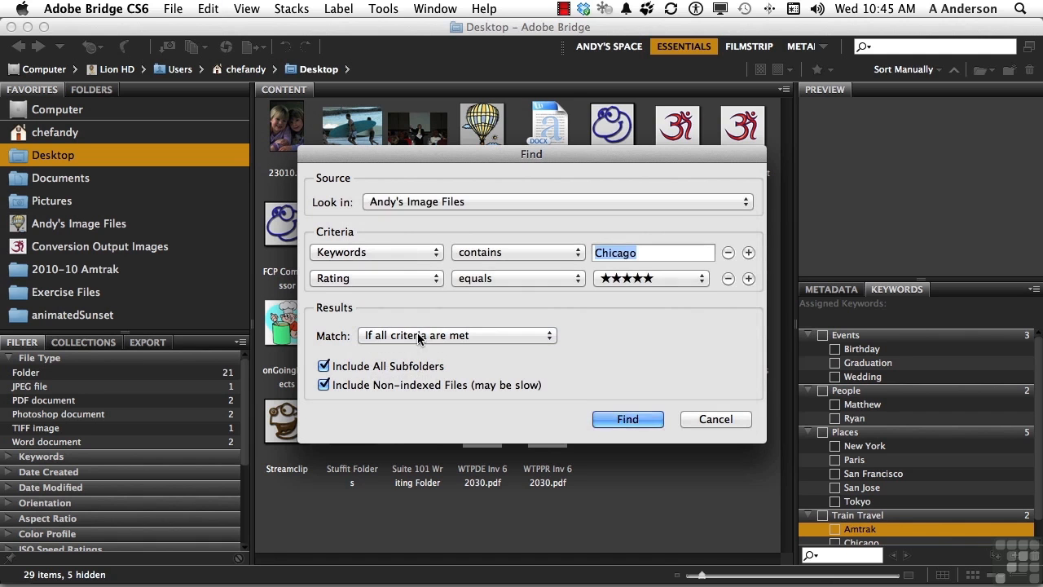
Remove the Rating criterion, search for files whose keywords contain Amtrak, and look through the results.
left_click(731, 278)
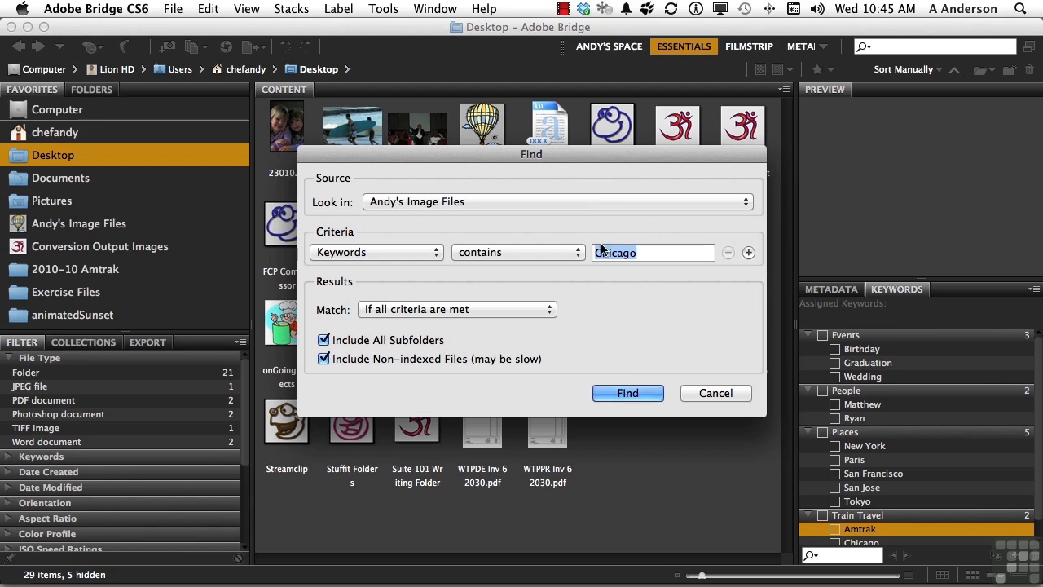
type("Amtrak")
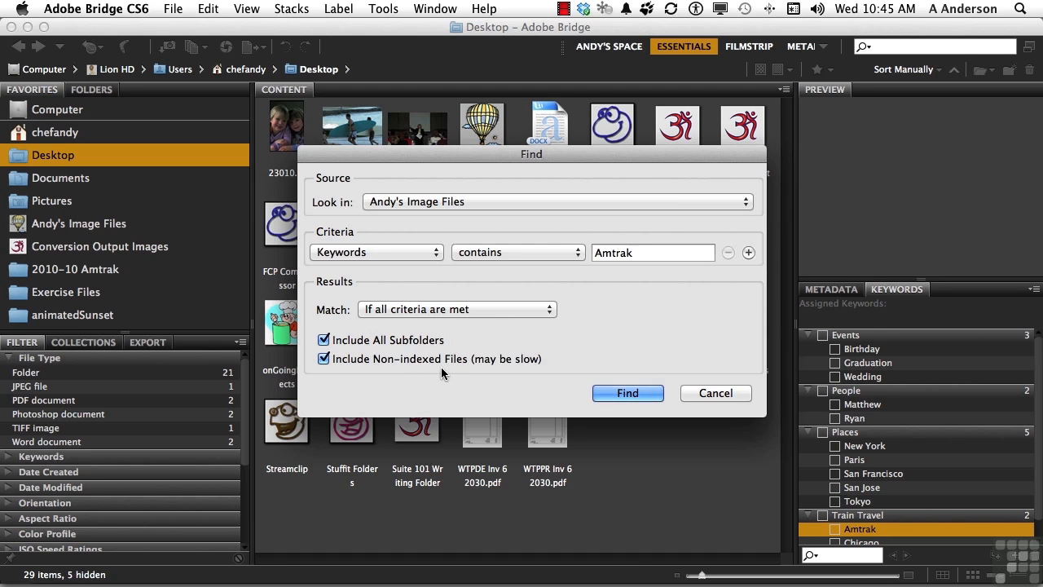
left_click(604, 389)
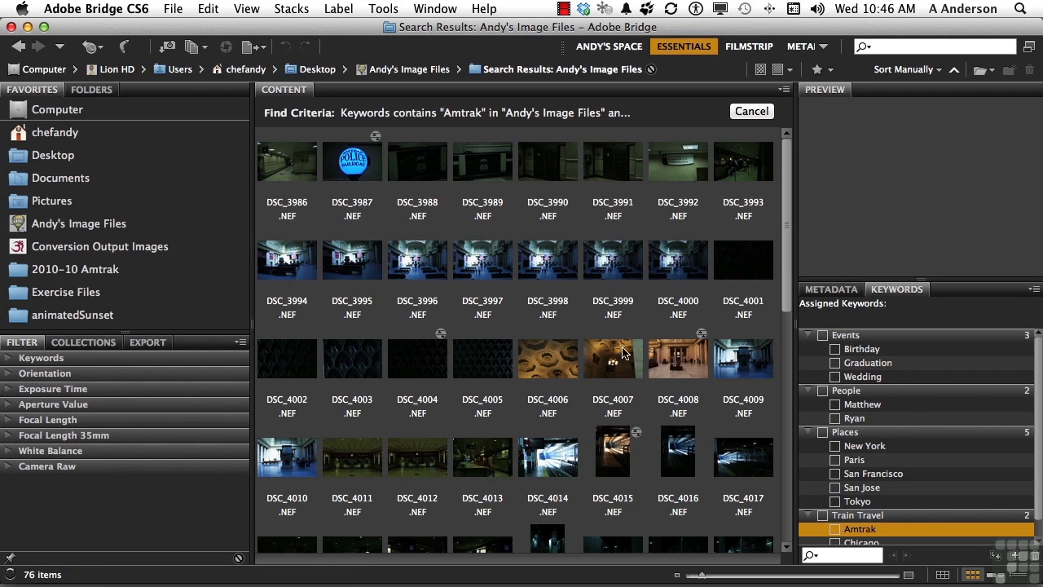
scroll(604, 391, "down", 8)
scroll(621, 350, "up", 8)
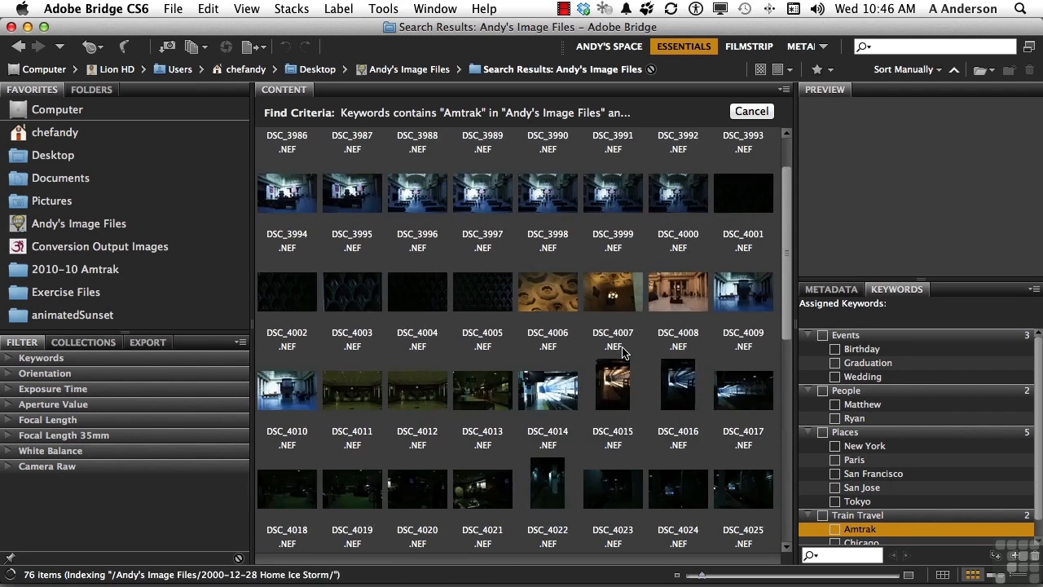
Search again with a second criterion, Keywords contains Chicago, added to the Amtrak one, and look through the results.
left_click(208, 8)
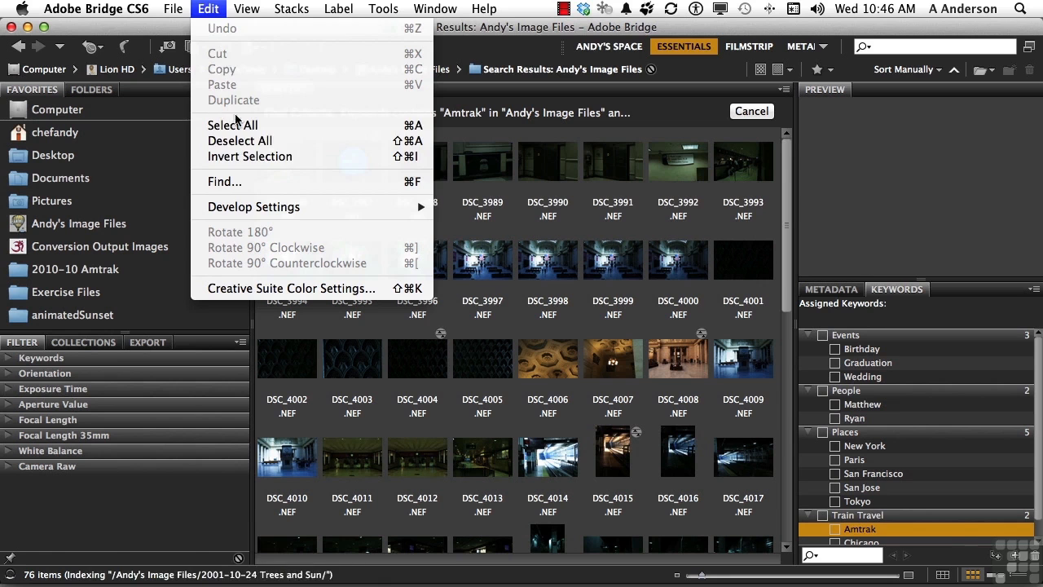
left_click(252, 183)
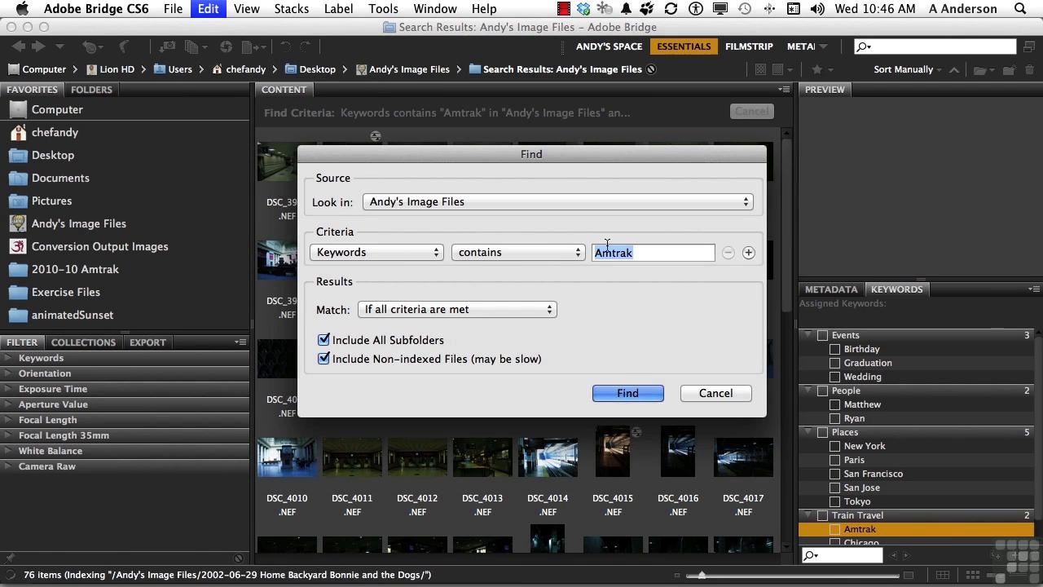
left_click(748, 253)
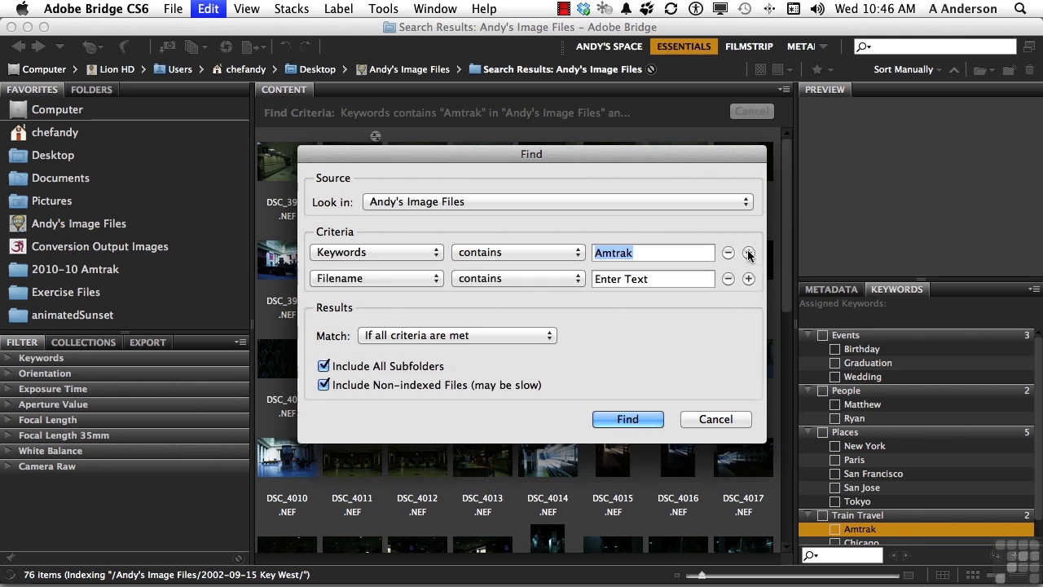
left_click(376, 277)
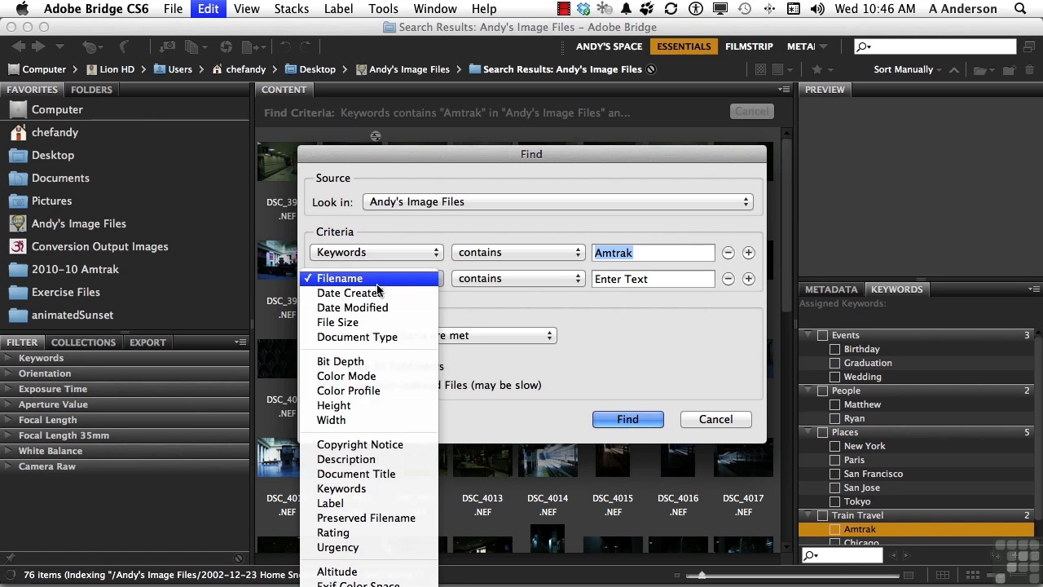
left_click(392, 492)
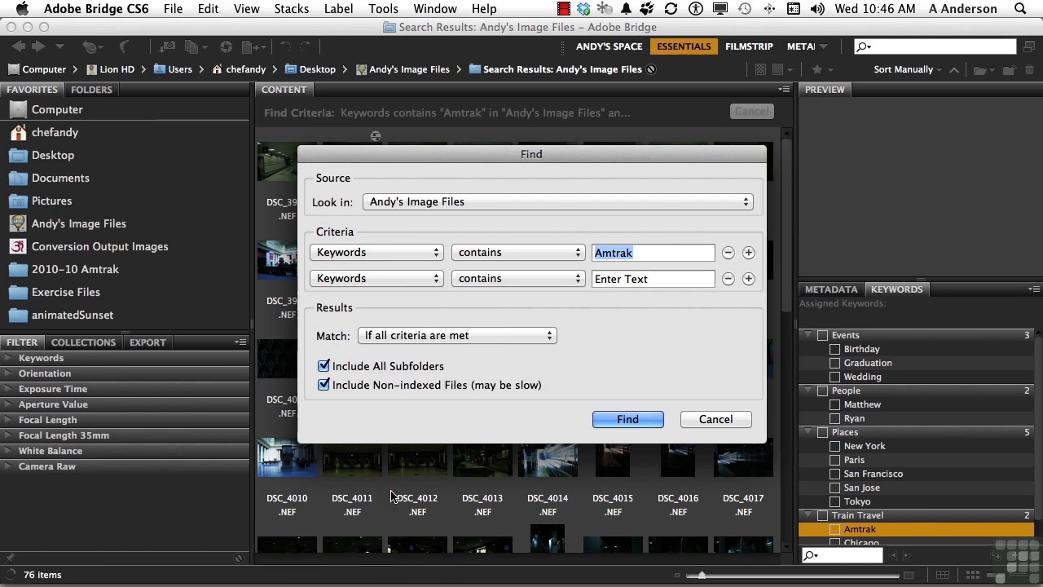
left_click(602, 281)
type("Chicago")
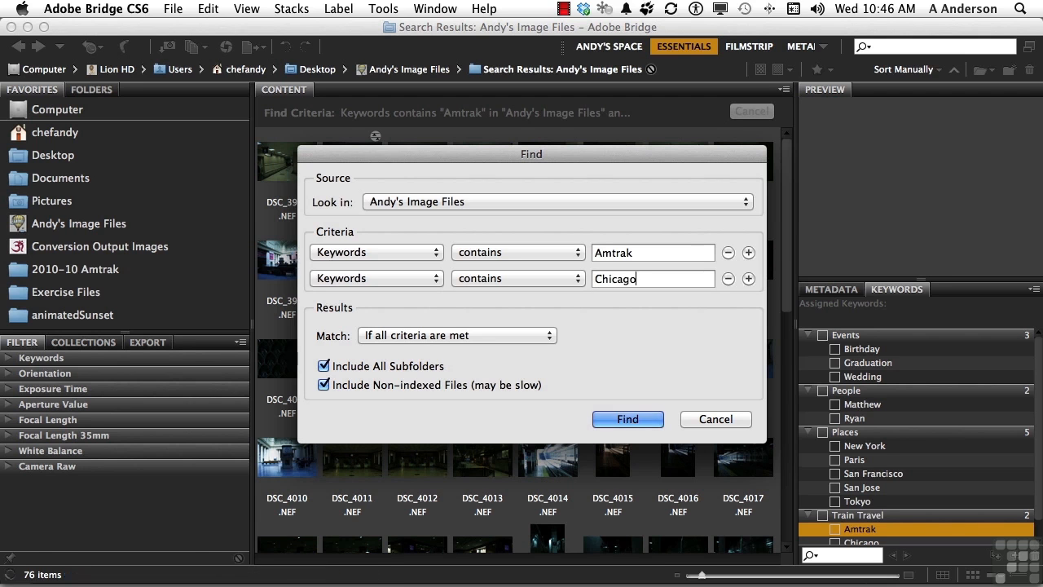
left_click(624, 419)
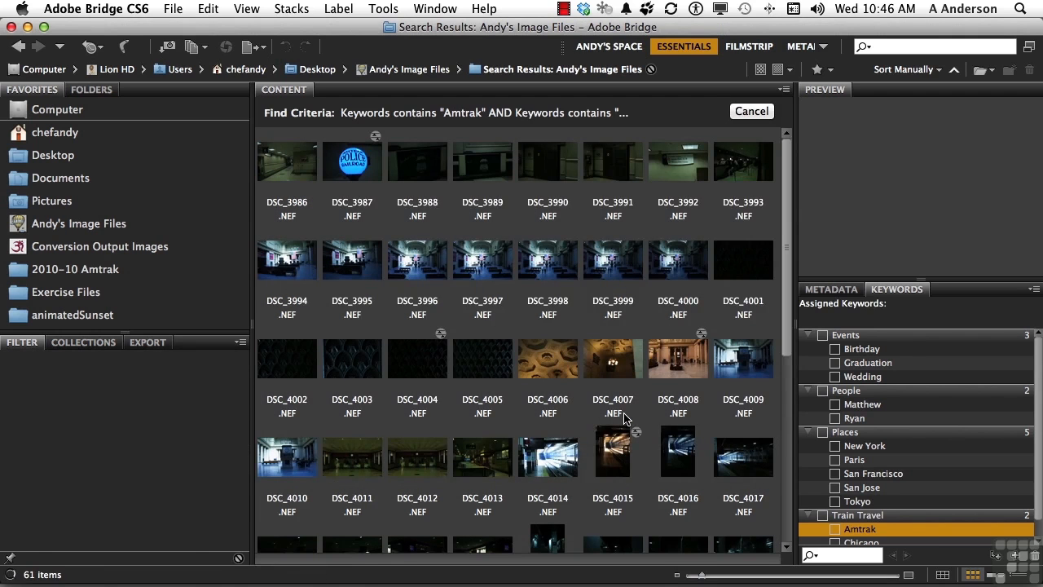
scroll(624, 419, "down", 5)
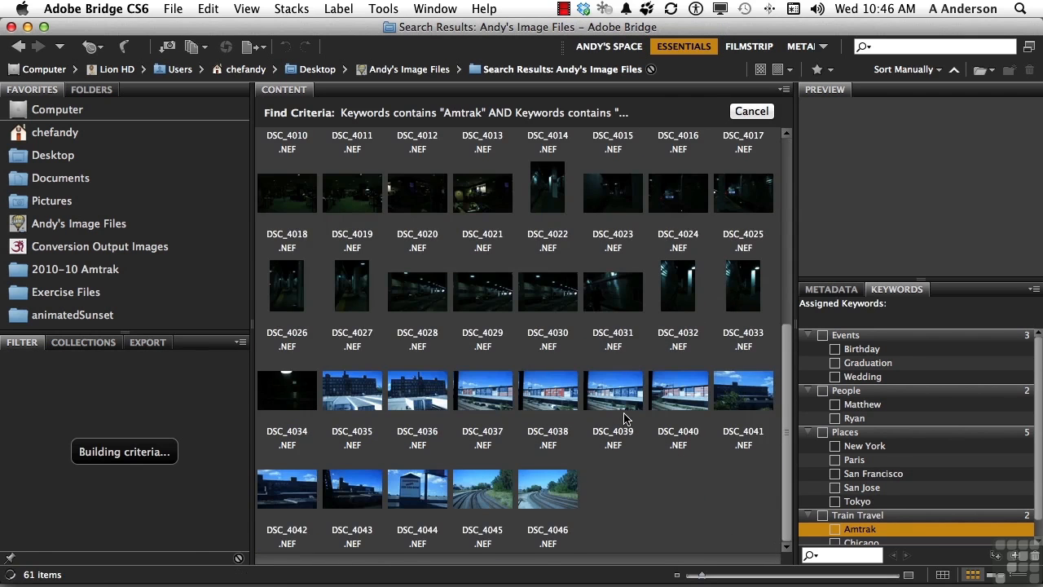
scroll(624, 419, "up", 5)
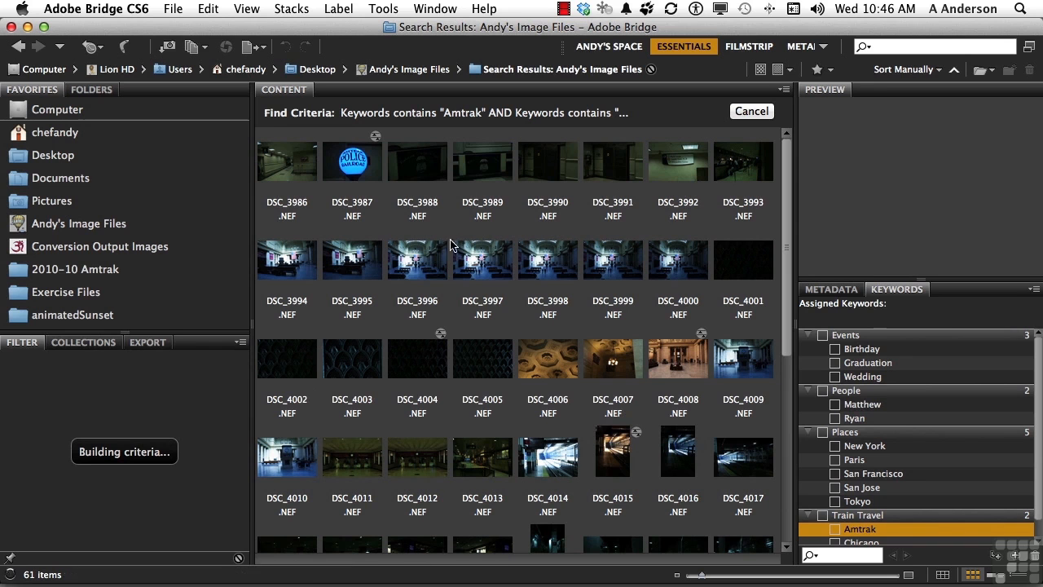
Review the Find match options, rerun the Amtrak and Chicago search with all criteria required, and look through the results.
left_click(208, 9)
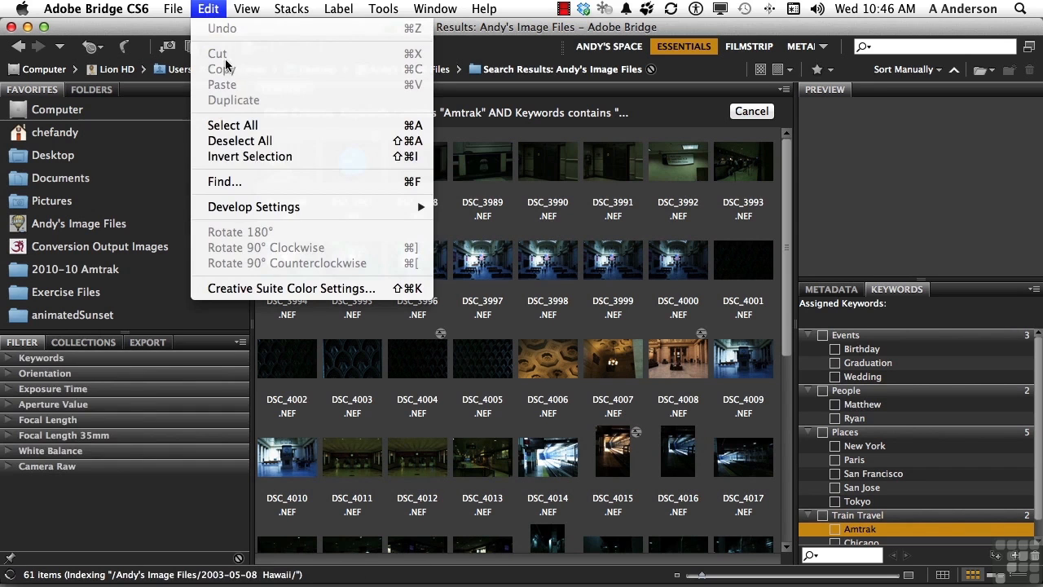
left_click(255, 181)
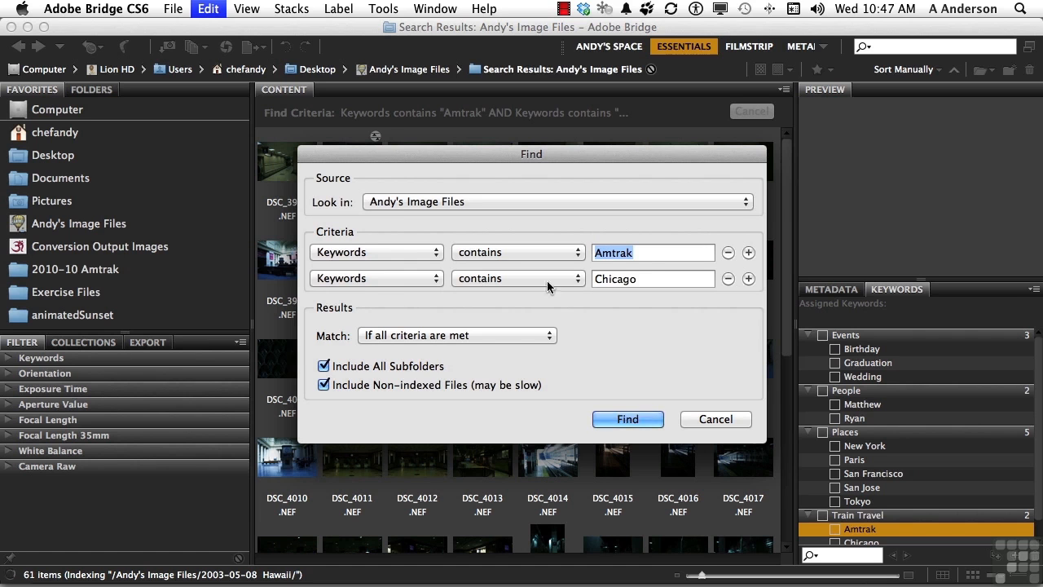
left_click(515, 340)
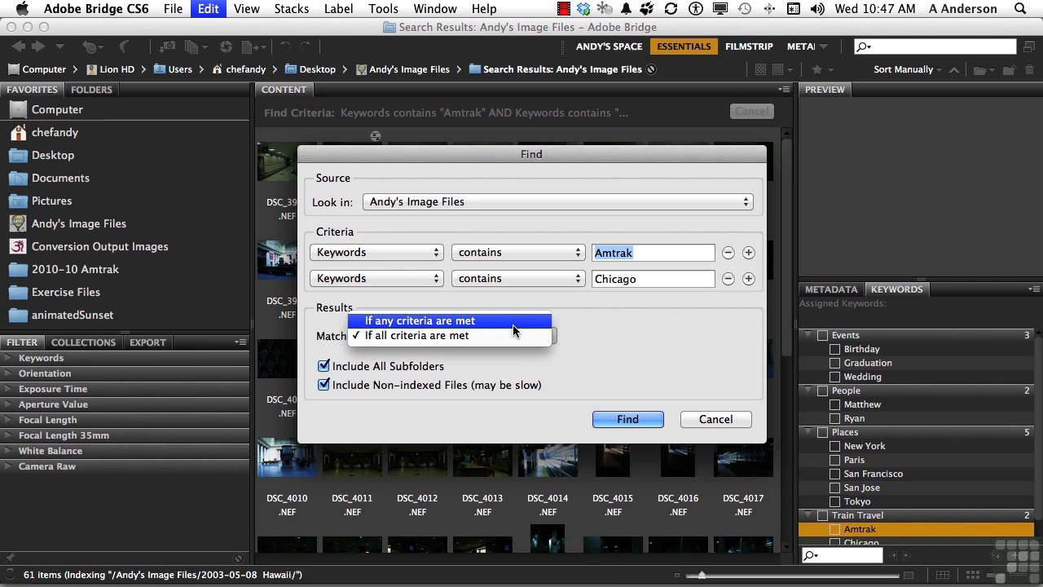
left_click(620, 330)
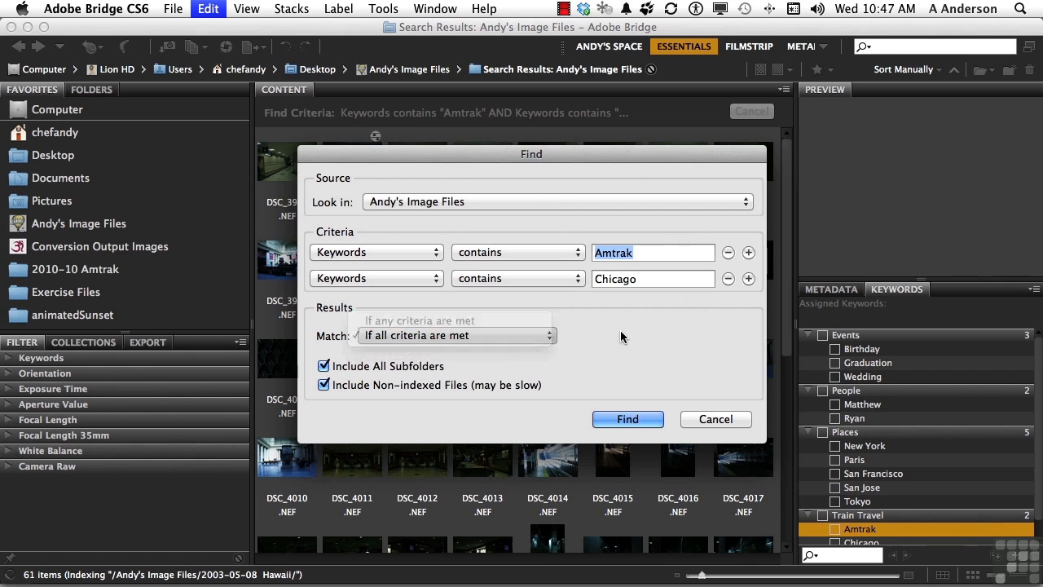
left_click(639, 418)
scroll(640, 419, "down", 5)
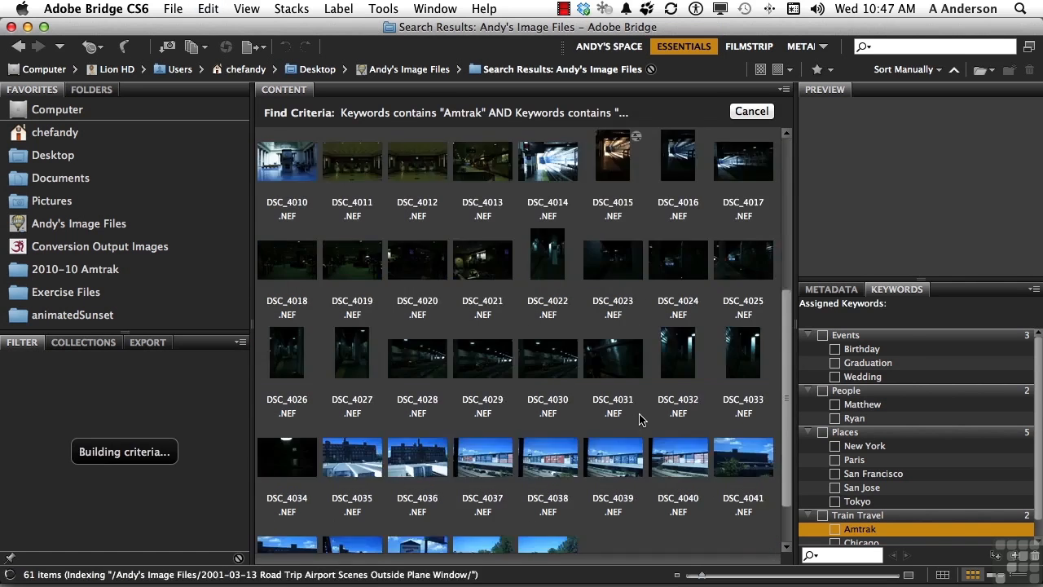
scroll(640, 419, "up", 3)
scroll(640, 419, "up", 2)
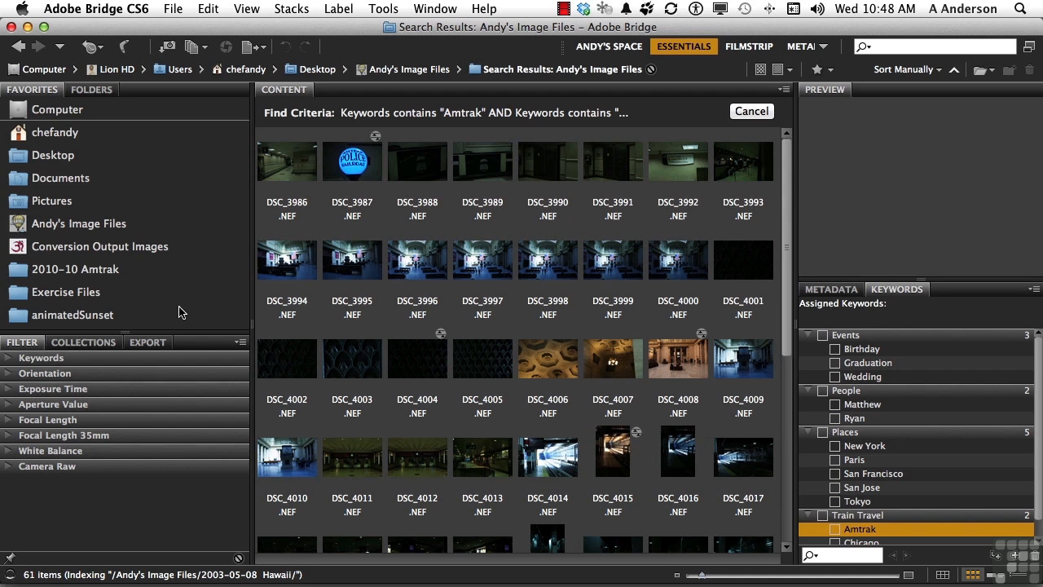
Create a new collection named Amtrak Chicago.
left_click(84, 342)
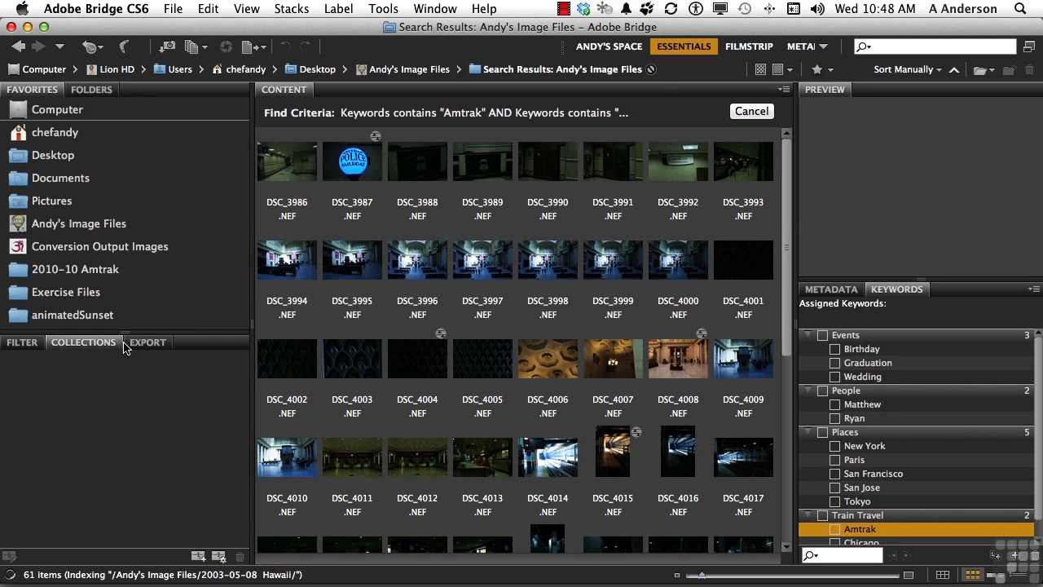
left_click(197, 557)
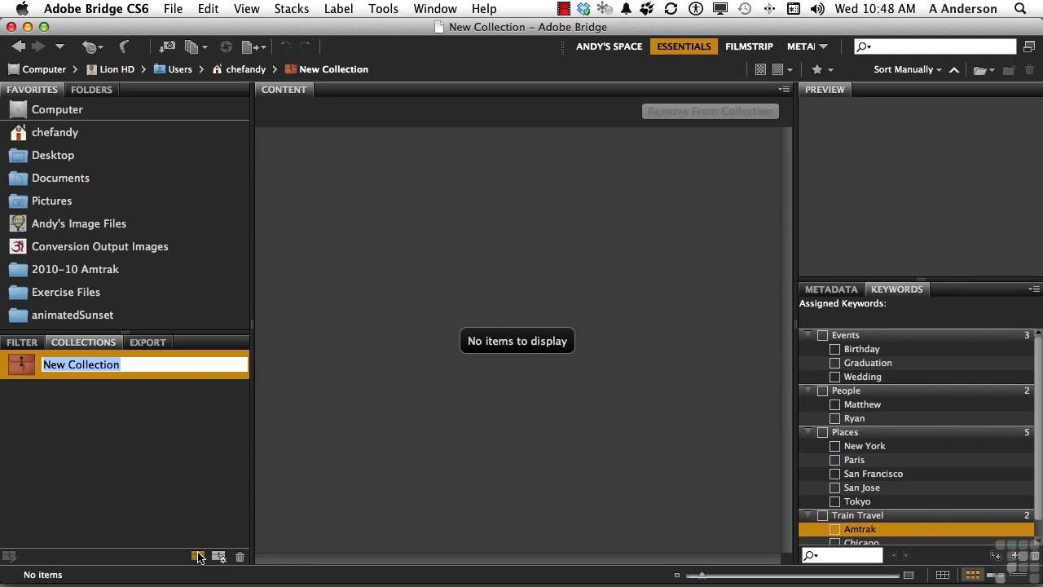
type("Amtrak Chicago")
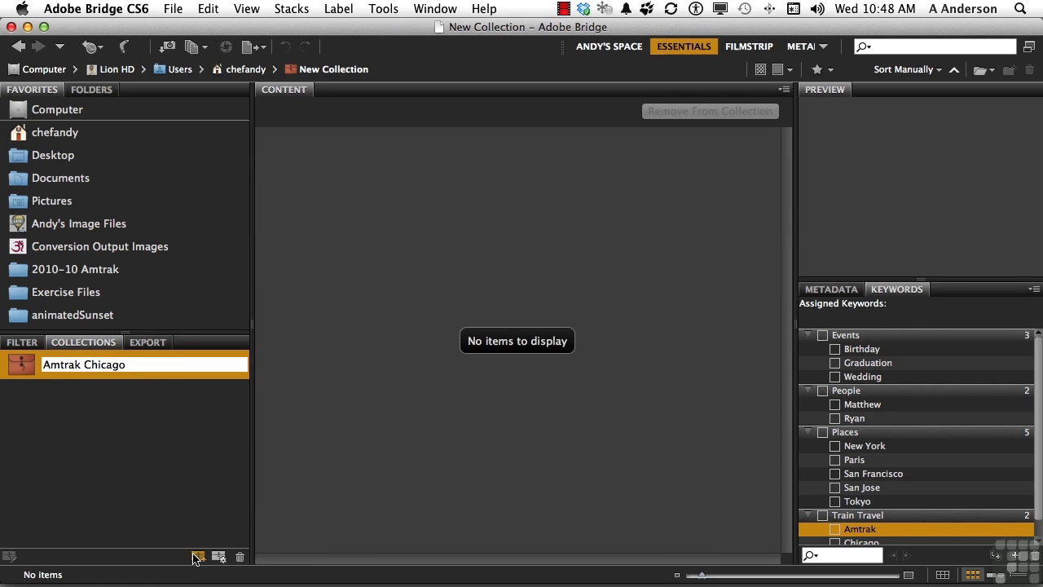
key("Return")
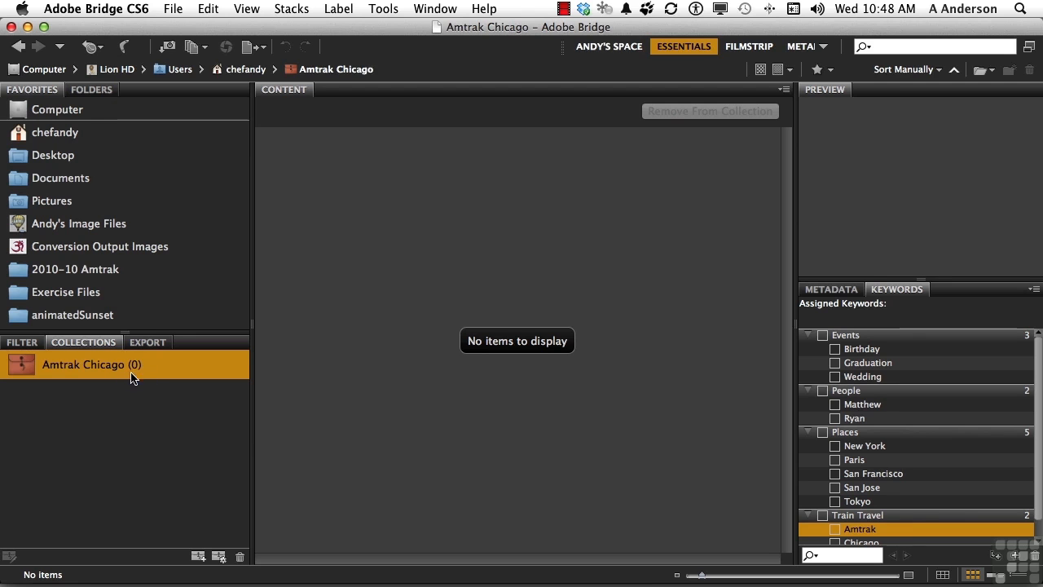
Find the files in the 2010-10 Amtrak folder with both Amtrak and Chicago keywords and add all of them to the Amtrak Chicago collection.
left_click(99, 271)
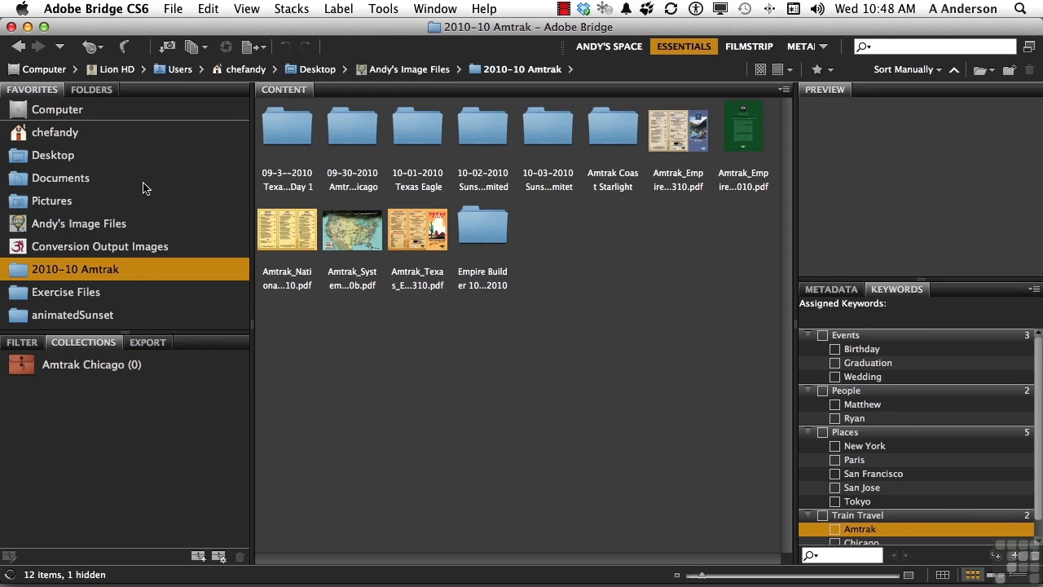
left_click(204, 8)
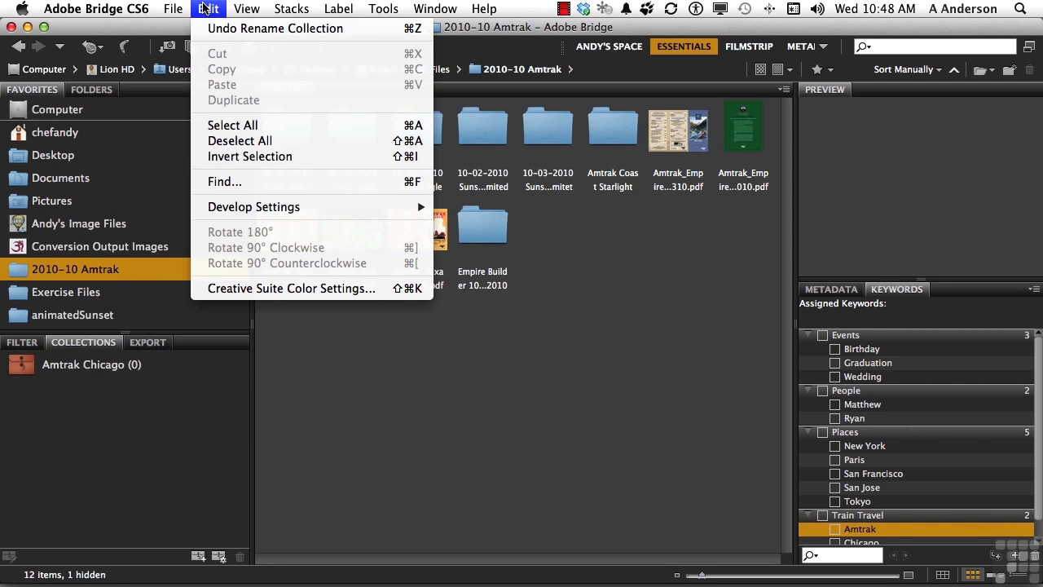
left_click(239, 186)
left_click(628, 418)
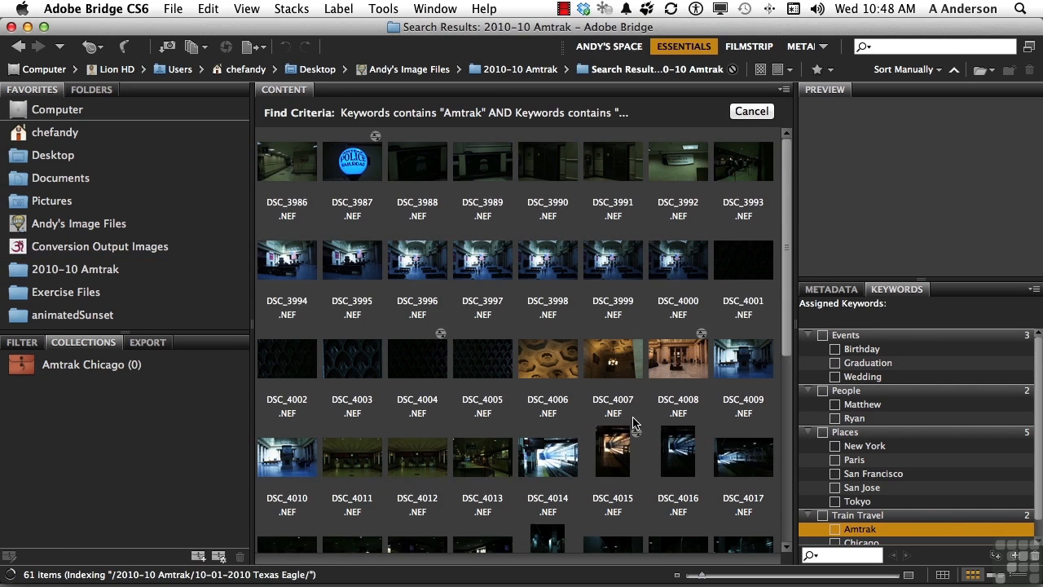
key("super+a")
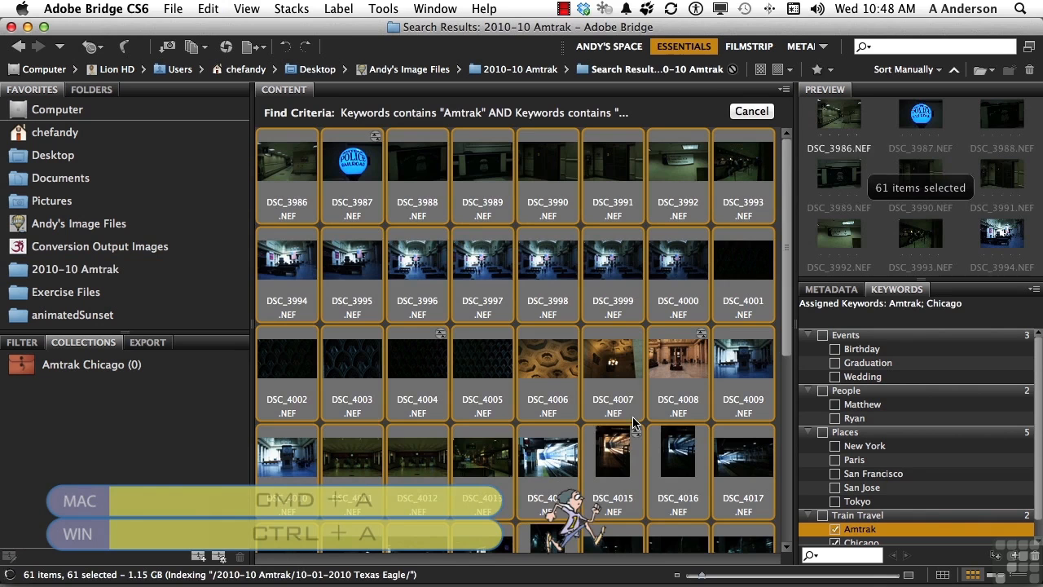
left_click_drag(299, 356, 126, 371)
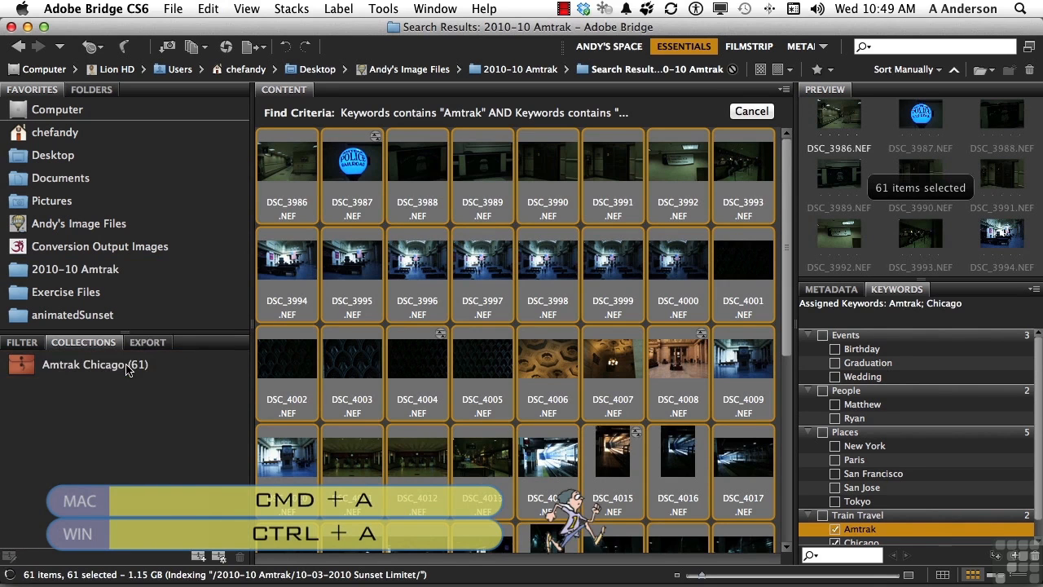
Open the Amtrak Chicago collection and display its photos in Review Mode.
left_click(127, 366)
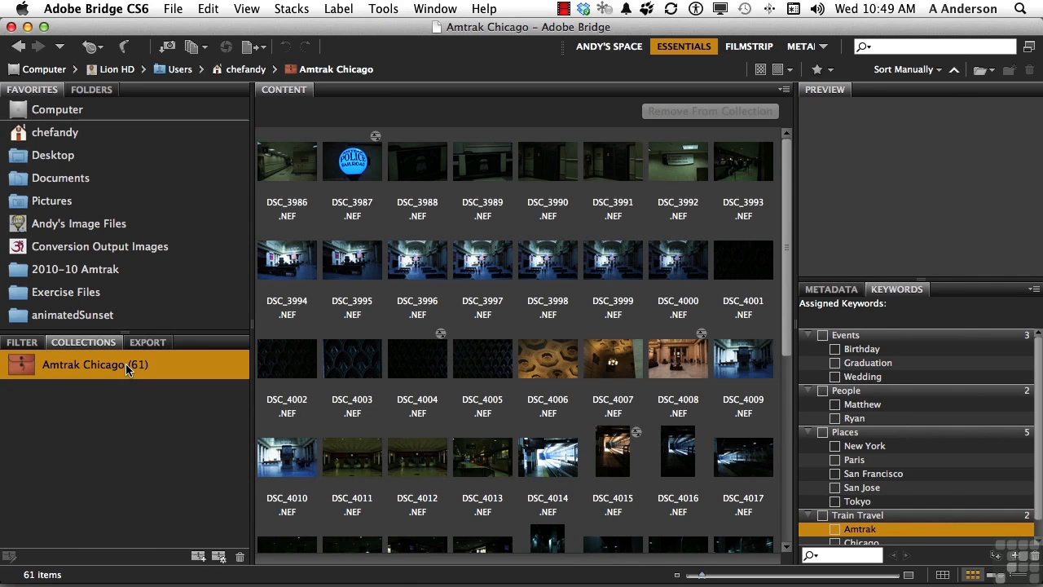
left_click(196, 49)
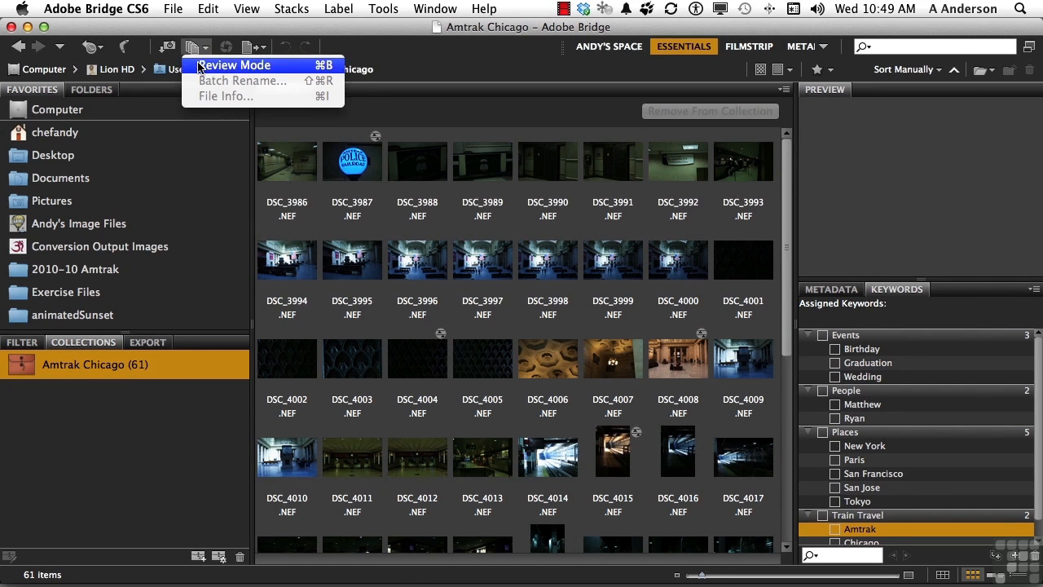
left_click(198, 65)
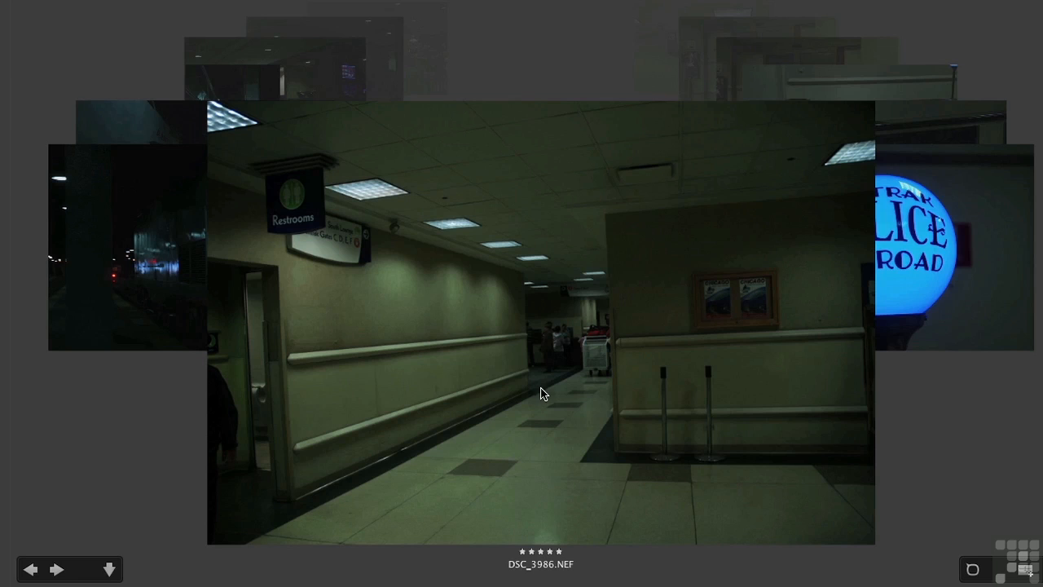